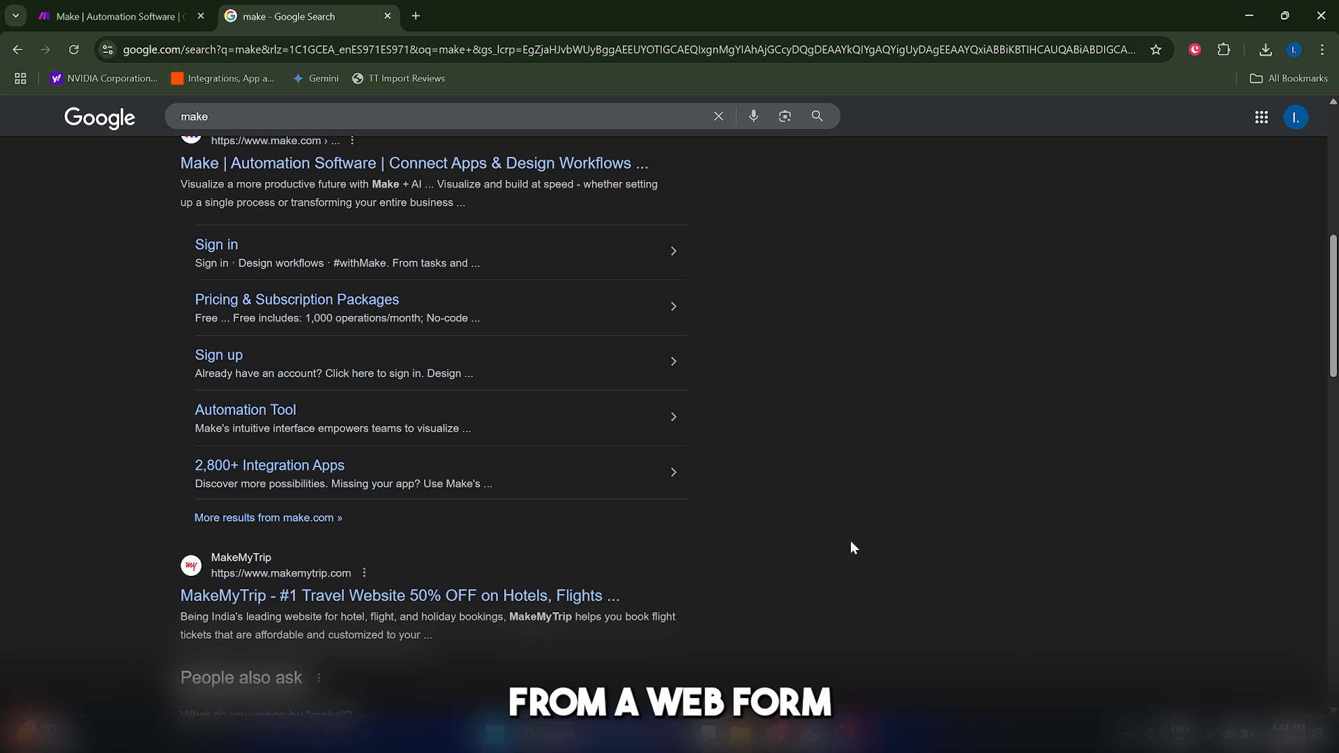
- Close the Google search results for make and start the free sign-up on the Make homepage
{"action": "scroll", "coordinate": [852, 548], "scroll_direction": "up", "scroll_amount": 1}
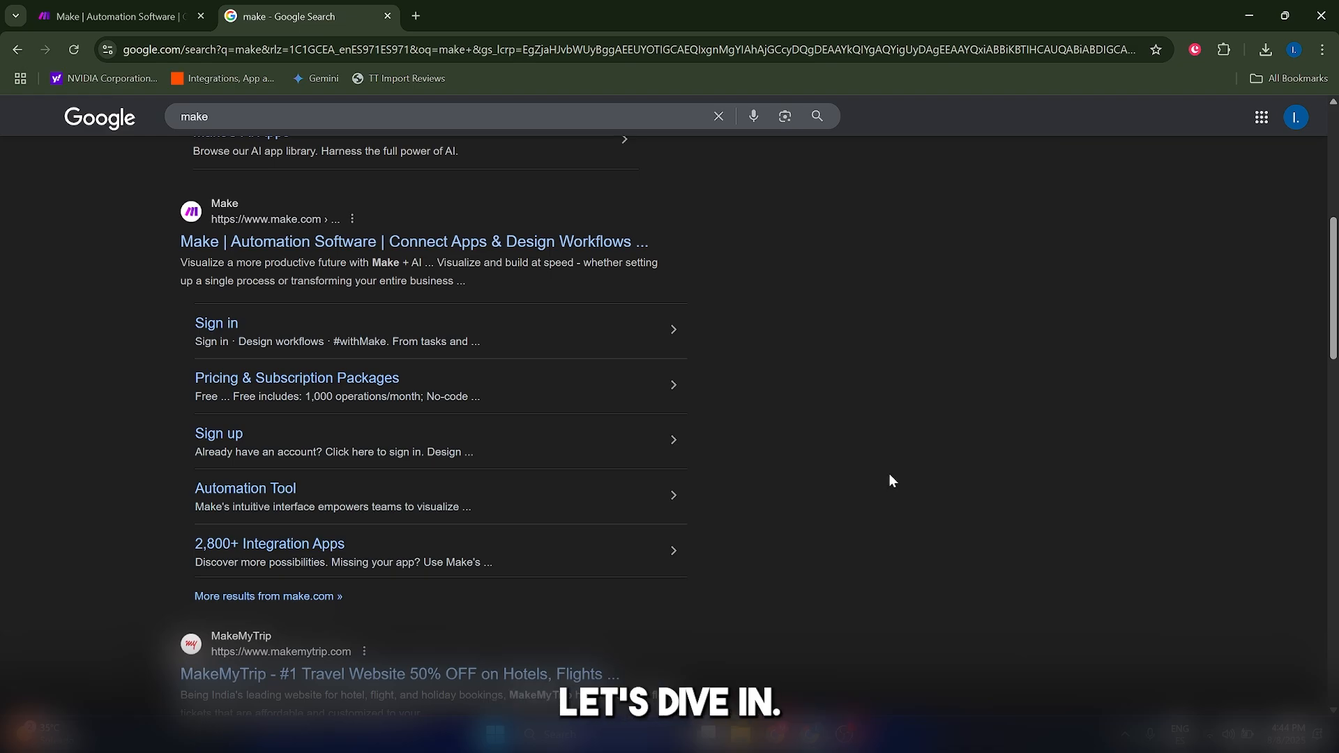
{"action": "key", "text": "ctrl+w"}
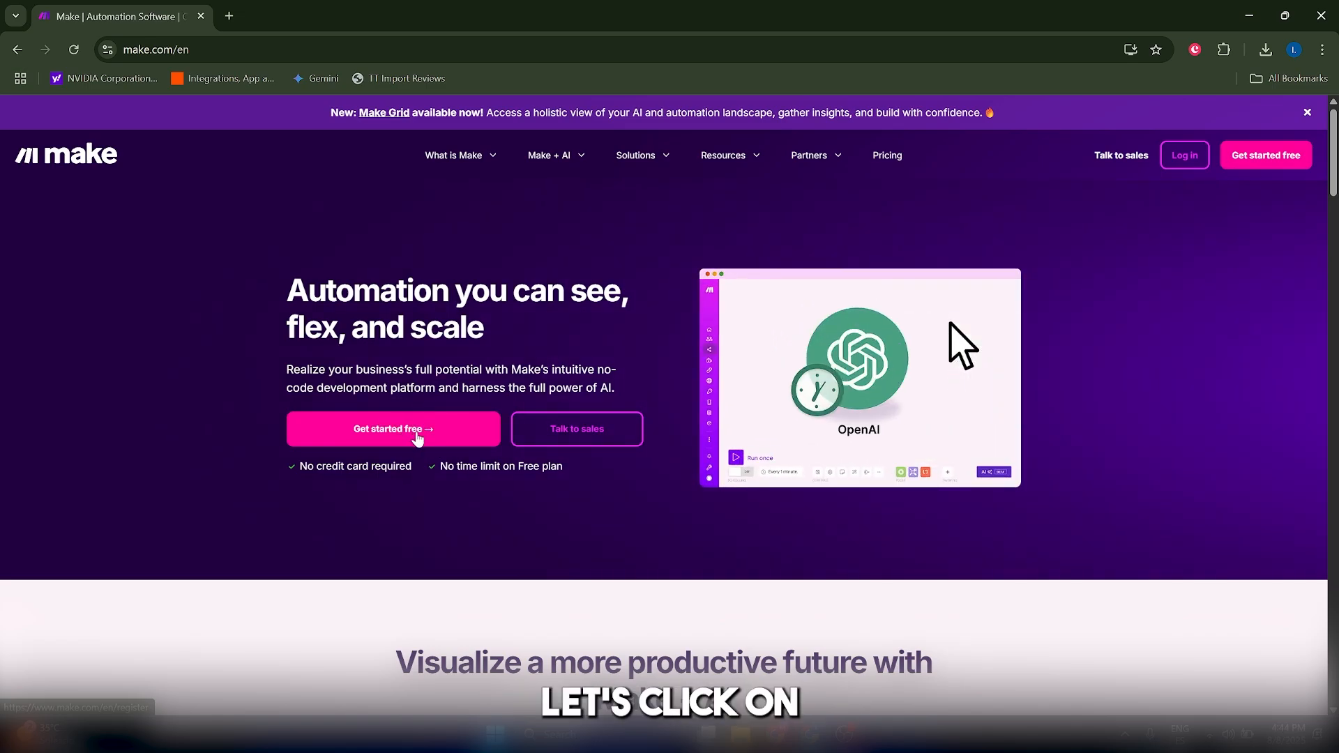
{"action": "left_click", "coordinate": [417, 438]}
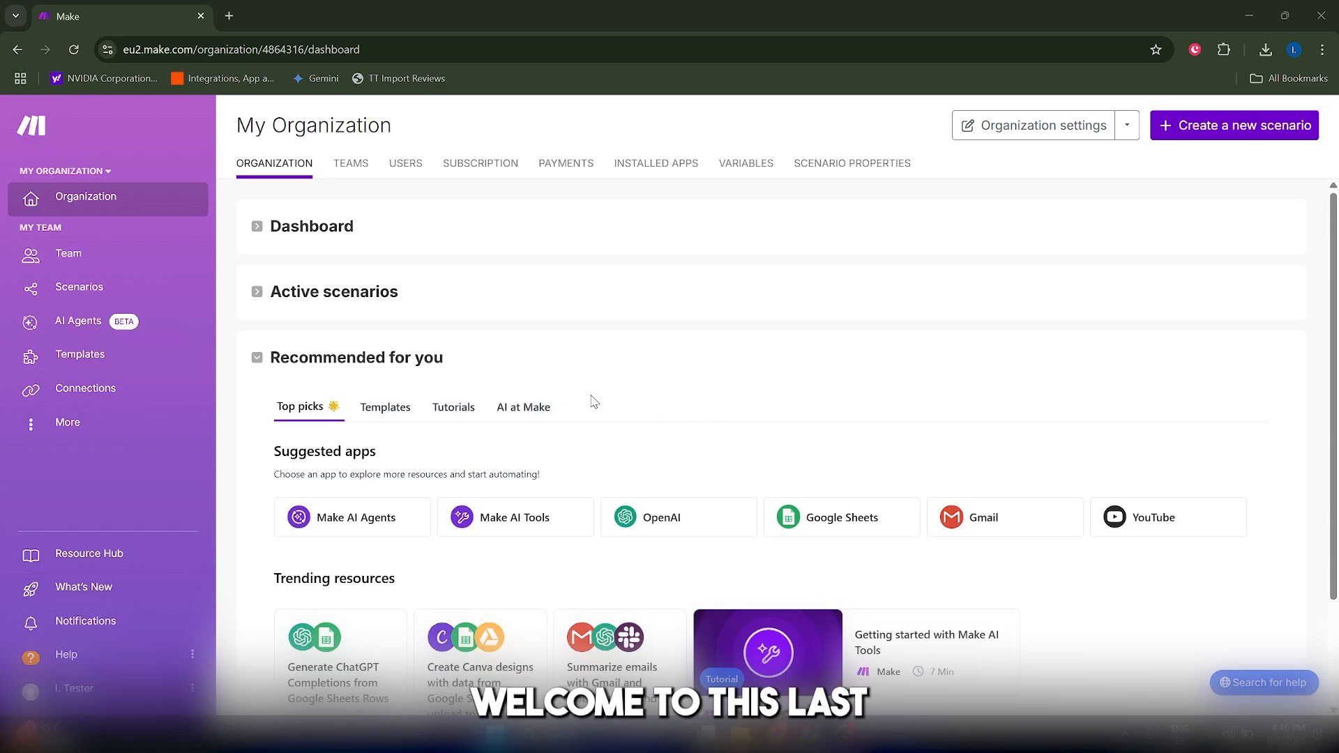
- Create a new scenario built from scratch, mark the guide's trigger-selection item as done and dismiss the guide
{"action": "scroll", "coordinate": [657, 427], "scroll_direction": "down", "scroll_amount": 2}
{"action": "scroll", "coordinate": [658, 428], "scroll_direction": "up", "scroll_amount": 2}
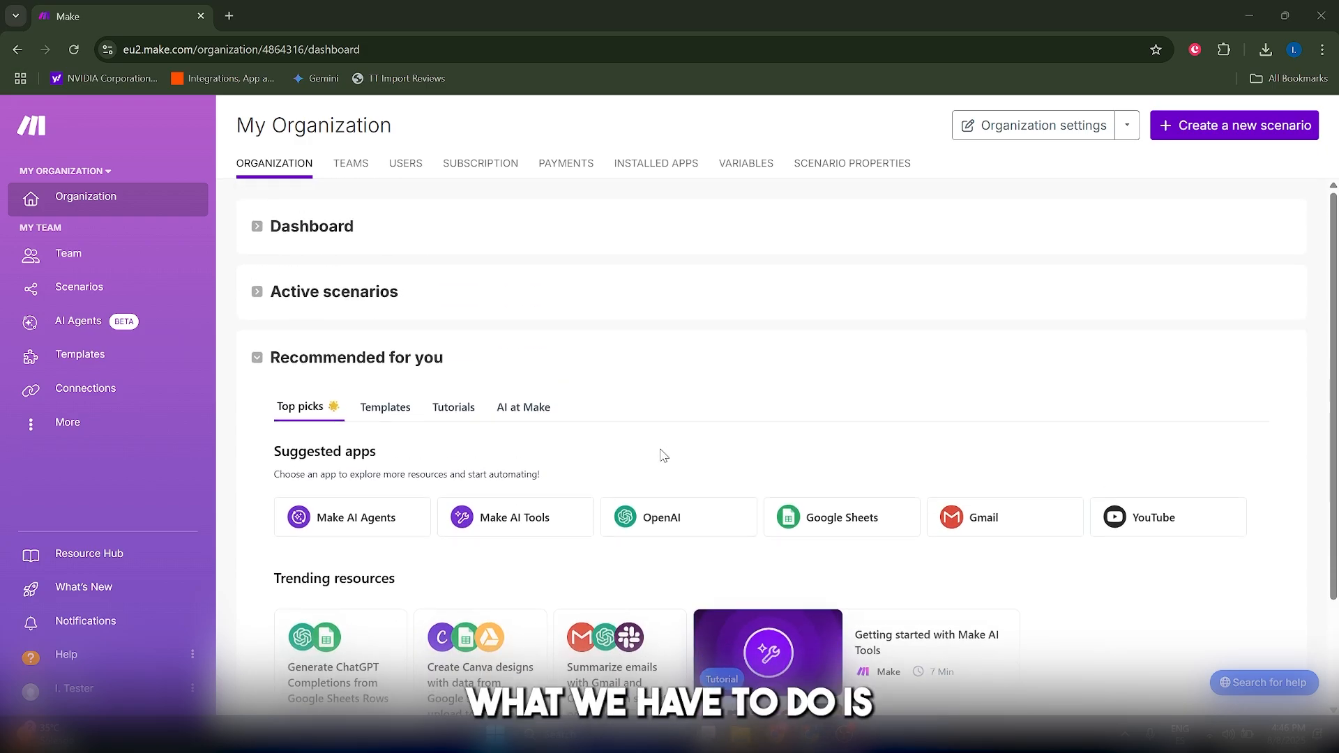
{"action": "left_click", "coordinate": [1204, 128]}
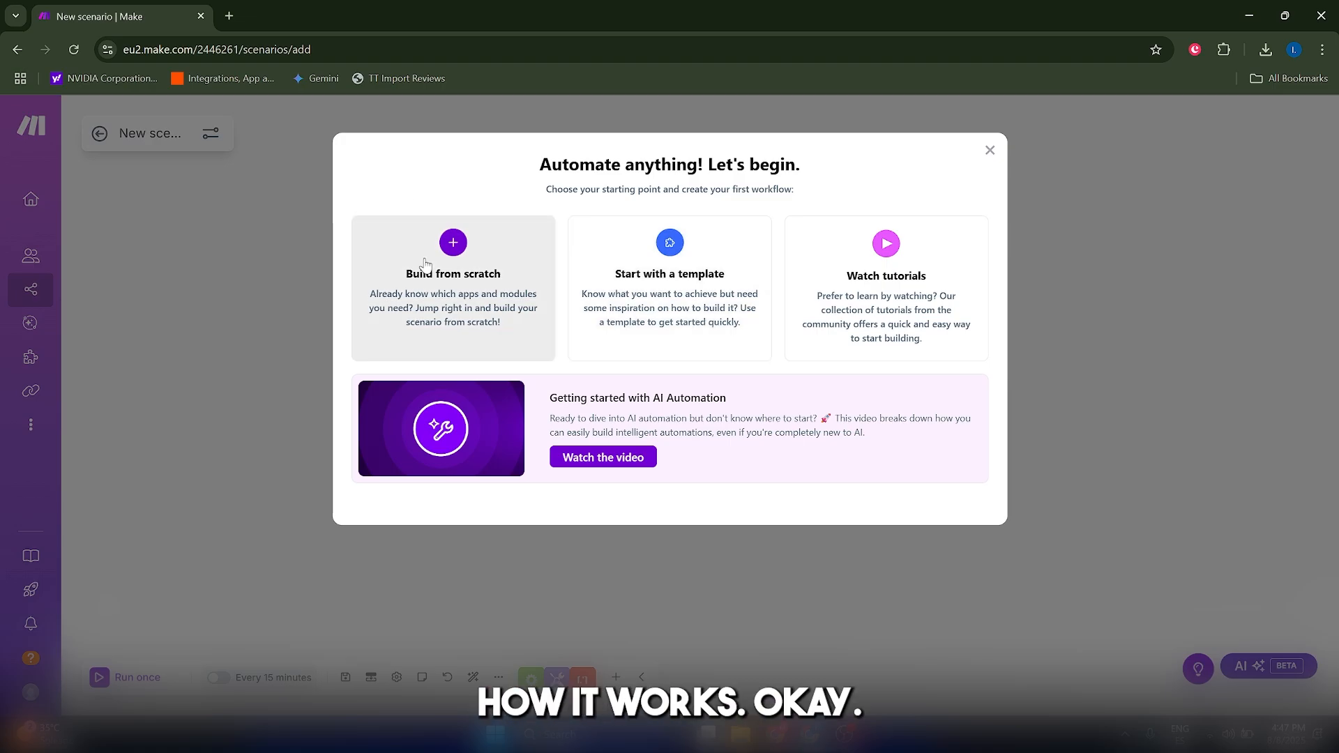
{"action": "left_click", "coordinate": [418, 290]}
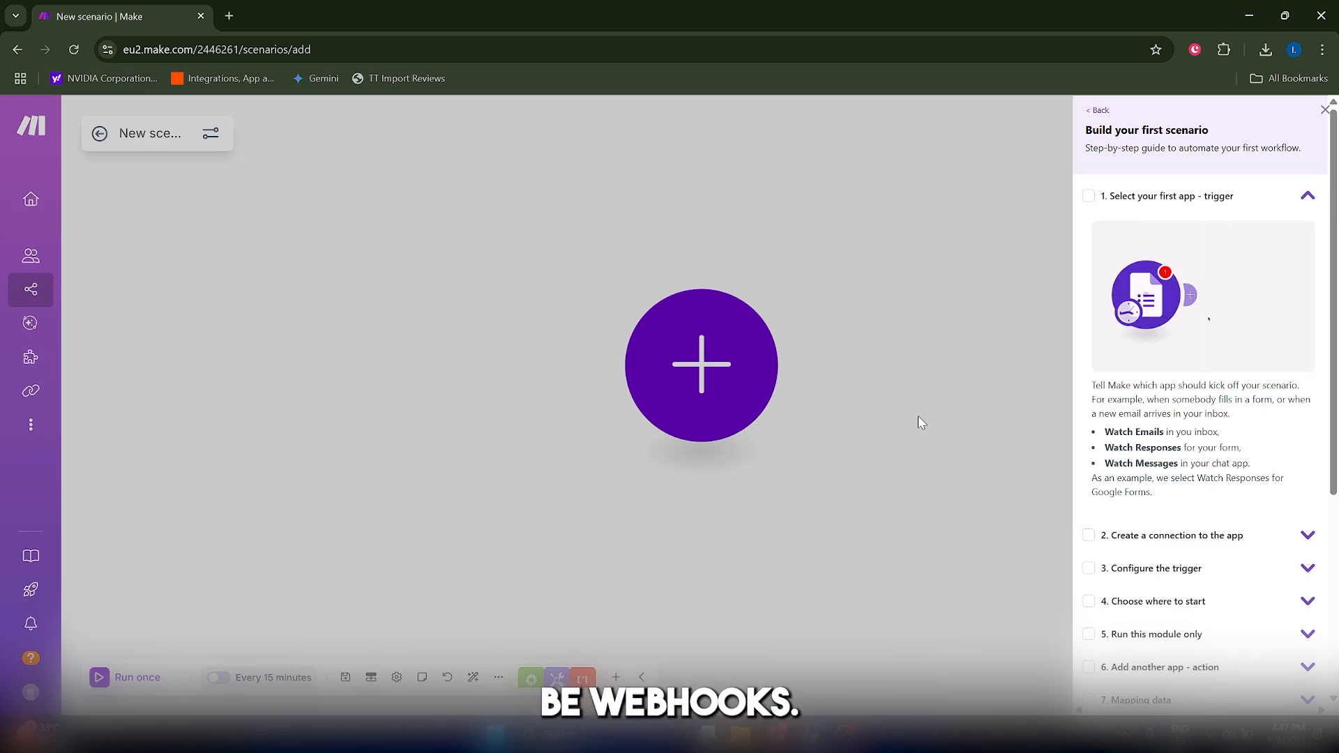
{"action": "left_click", "coordinate": [1149, 201]}
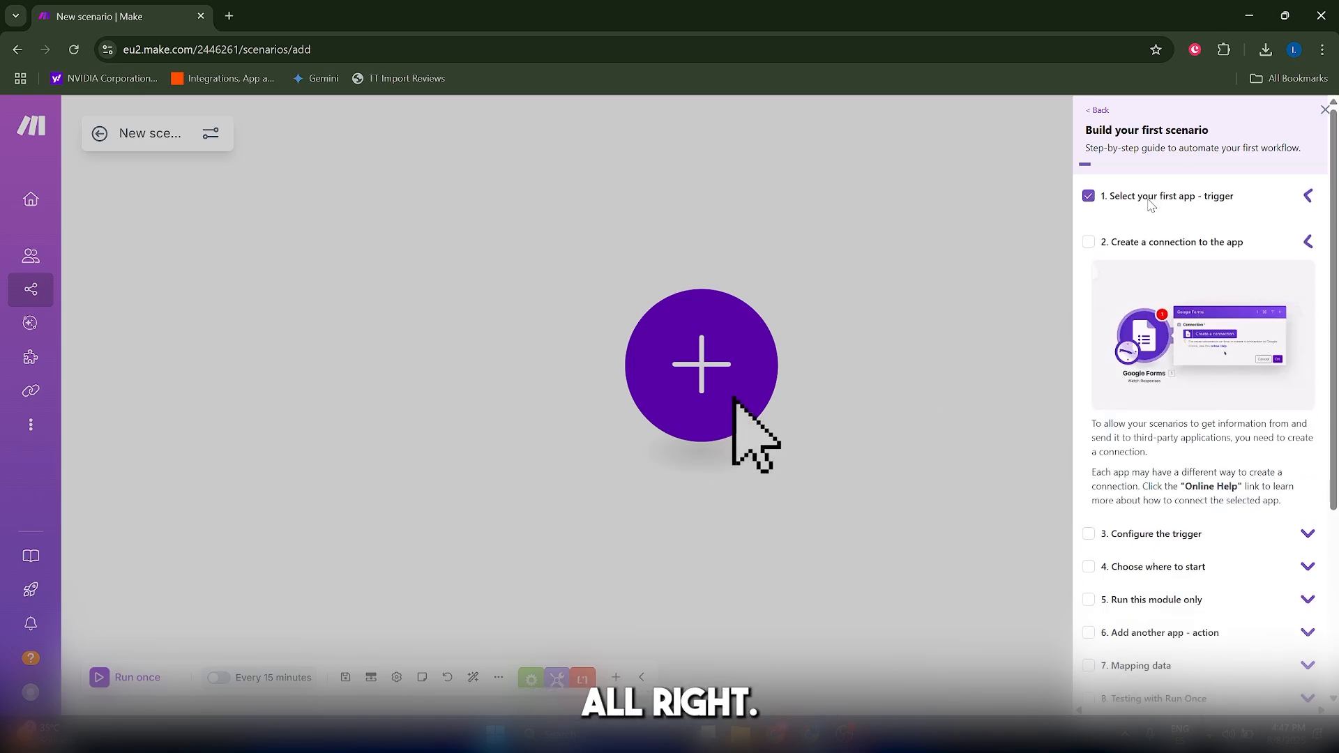
{"action": "left_click", "coordinate": [688, 385]}
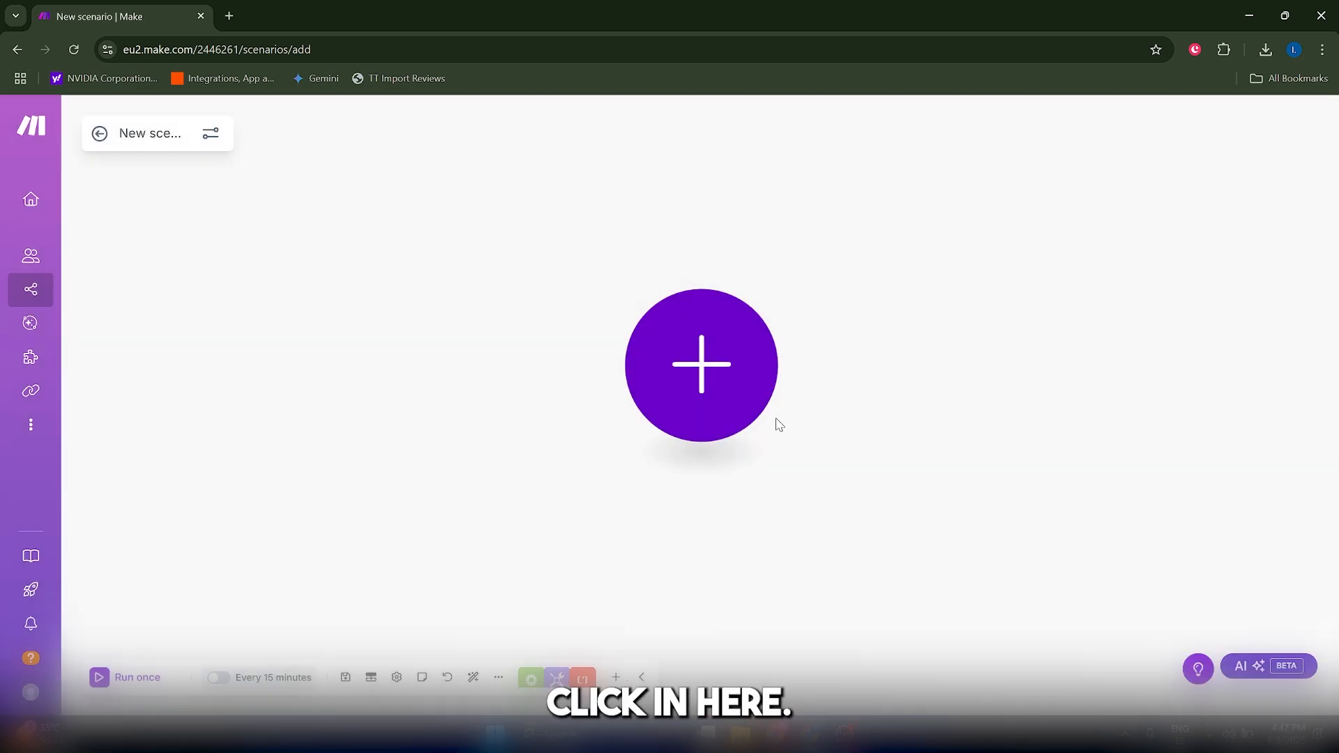
- Add the Webhooks app's Custom webhook trigger as the scenario's first module
{"action": "left_click", "coordinate": [699, 377]}
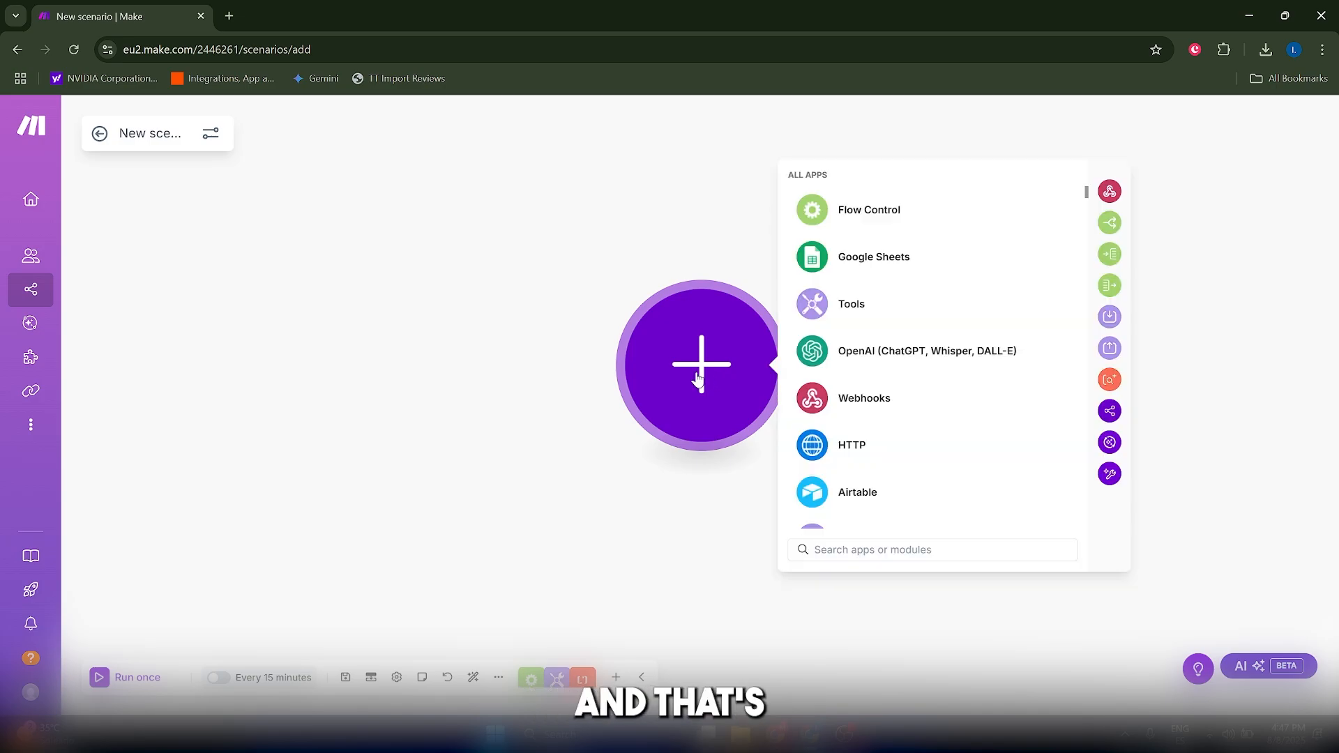
{"action": "scroll", "coordinate": [900, 377], "scroll_direction": "down", "scroll_amount": 2}
{"action": "scroll", "coordinate": [892, 418], "scroll_direction": "up", "scroll_amount": 2}
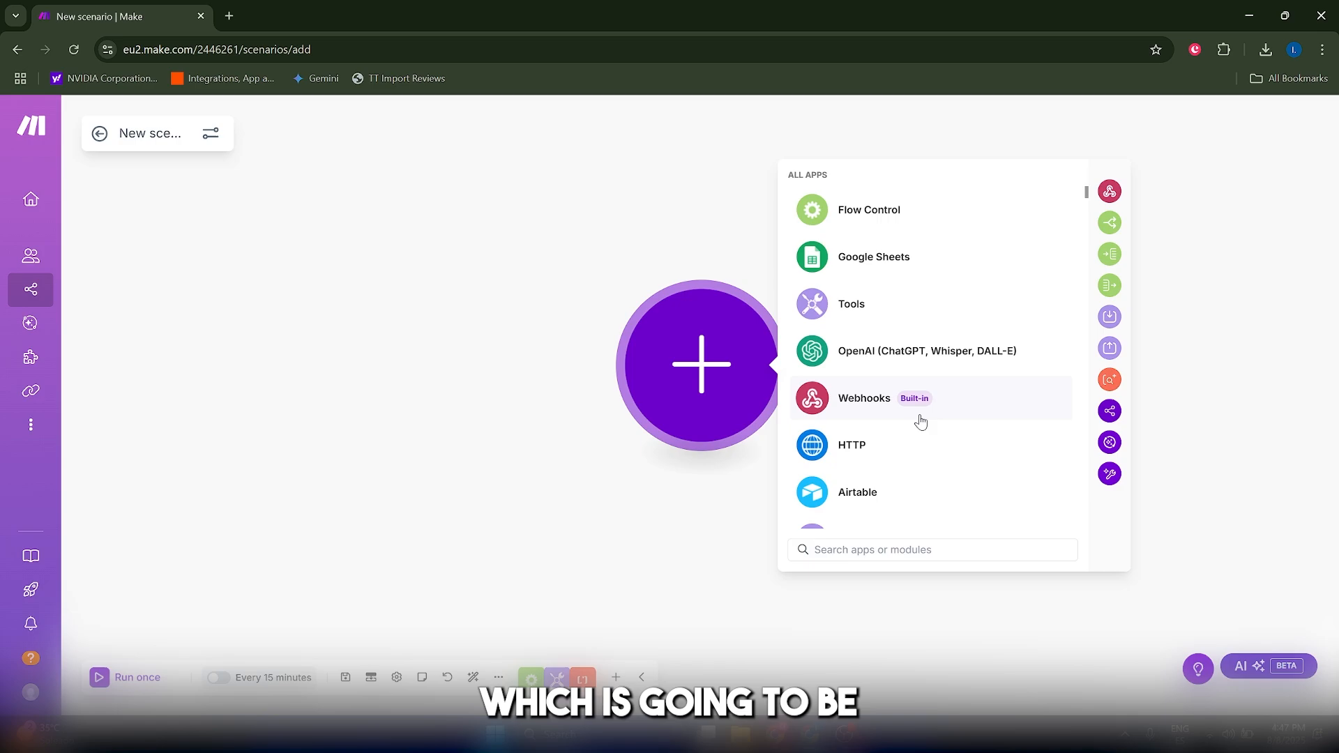
{"action": "left_click", "coordinate": [883, 414]}
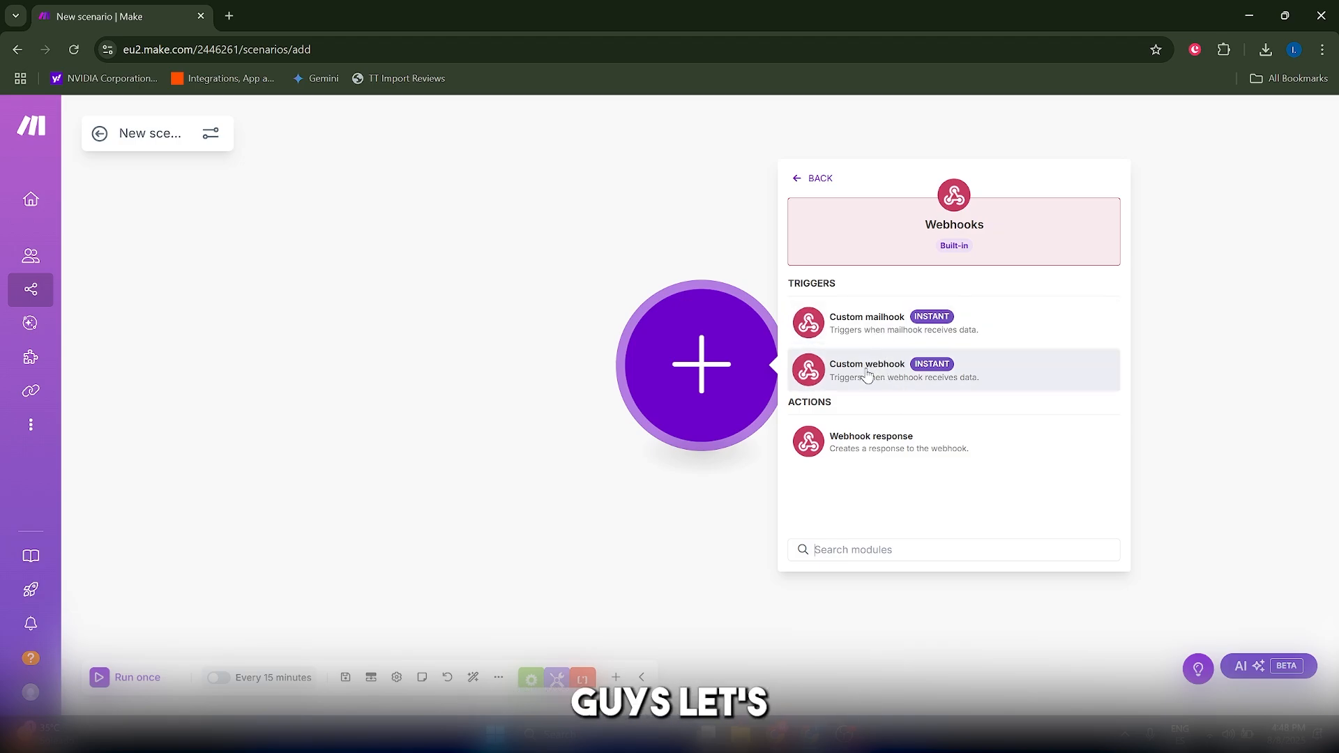
{"action": "left_click", "coordinate": [868, 374]}
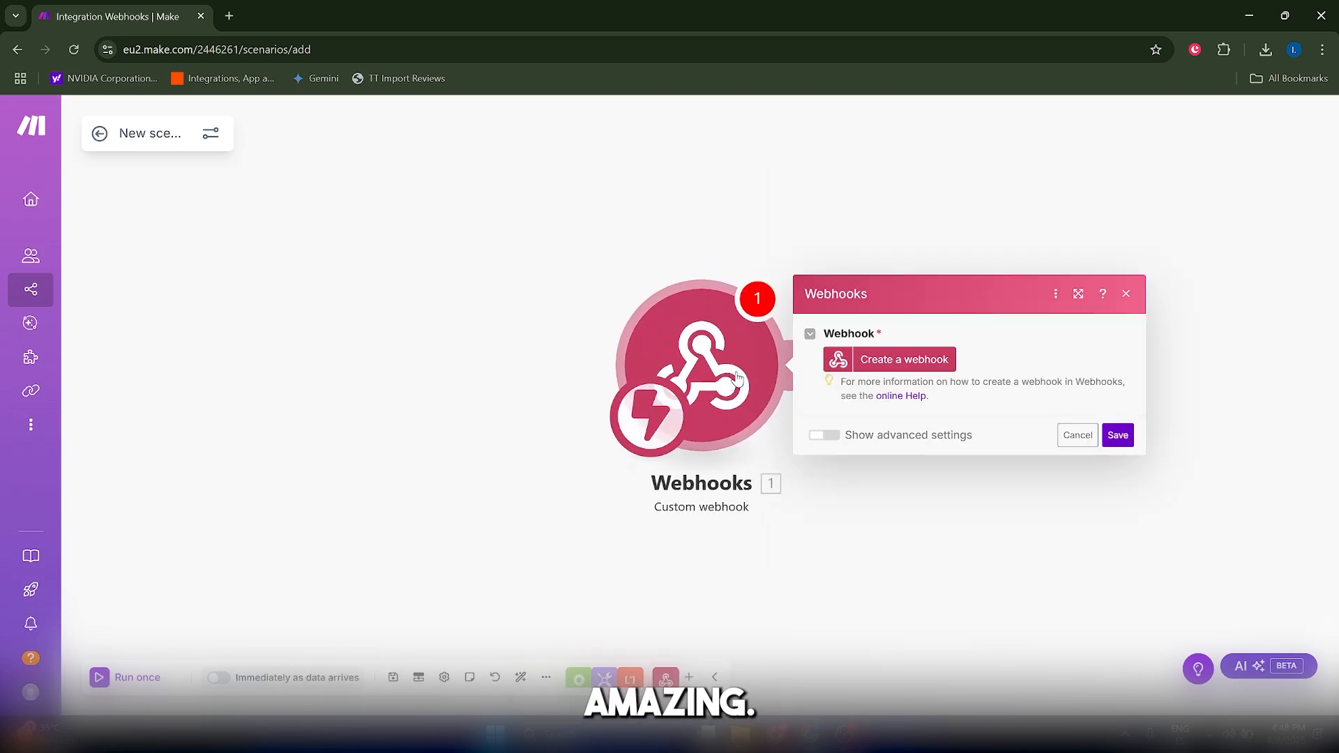
- Create a webhook for the trigger, copy its address to the clipboard and save the module
{"action": "left_click", "coordinate": [907, 359]}
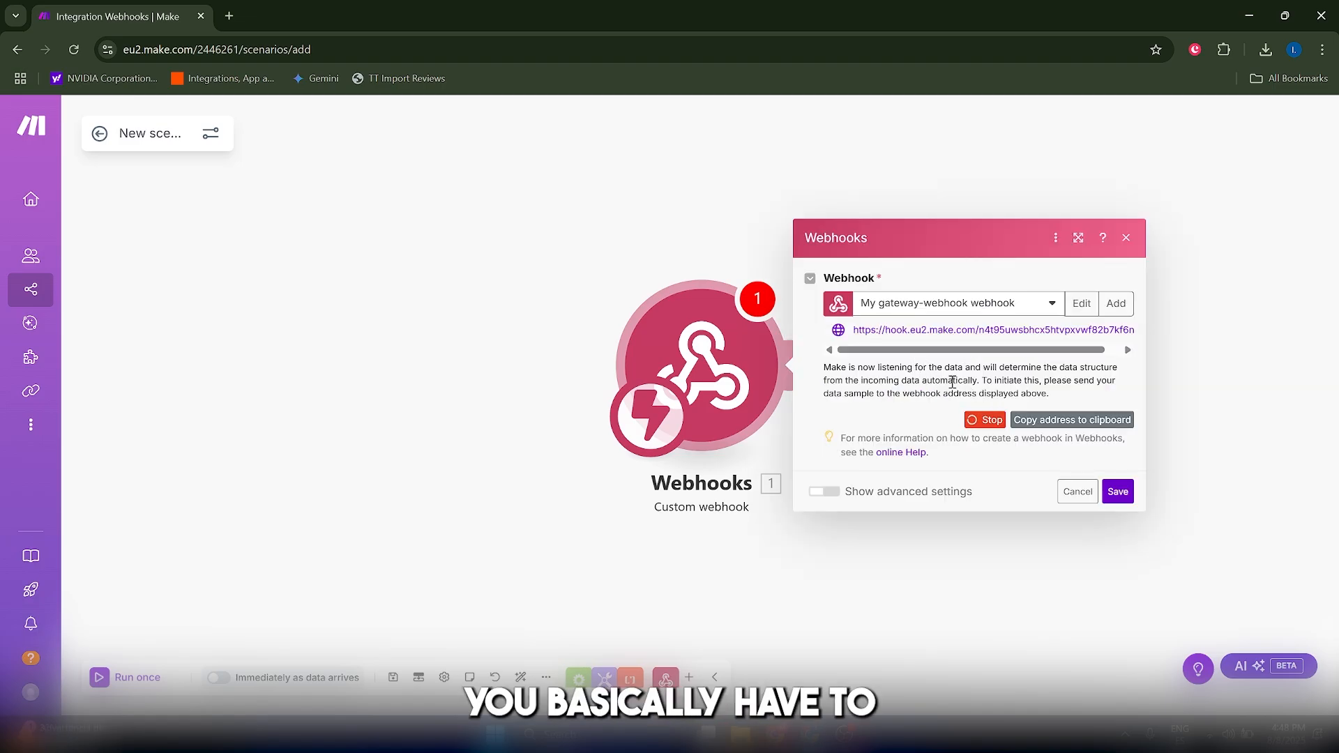
{"action": "left_click_drag", "start_coordinate": [980, 351], "coordinate": [888, 350]}
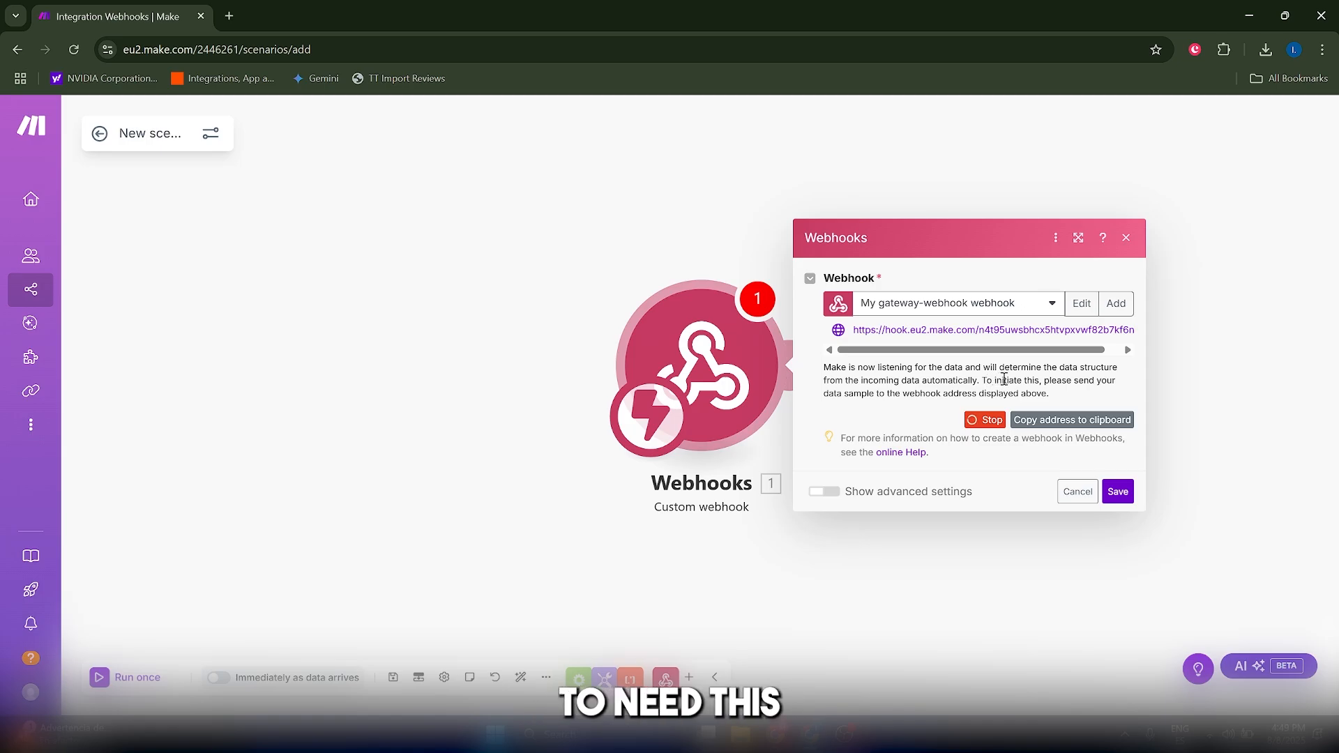
{"action": "left_click", "coordinate": [1042, 424]}
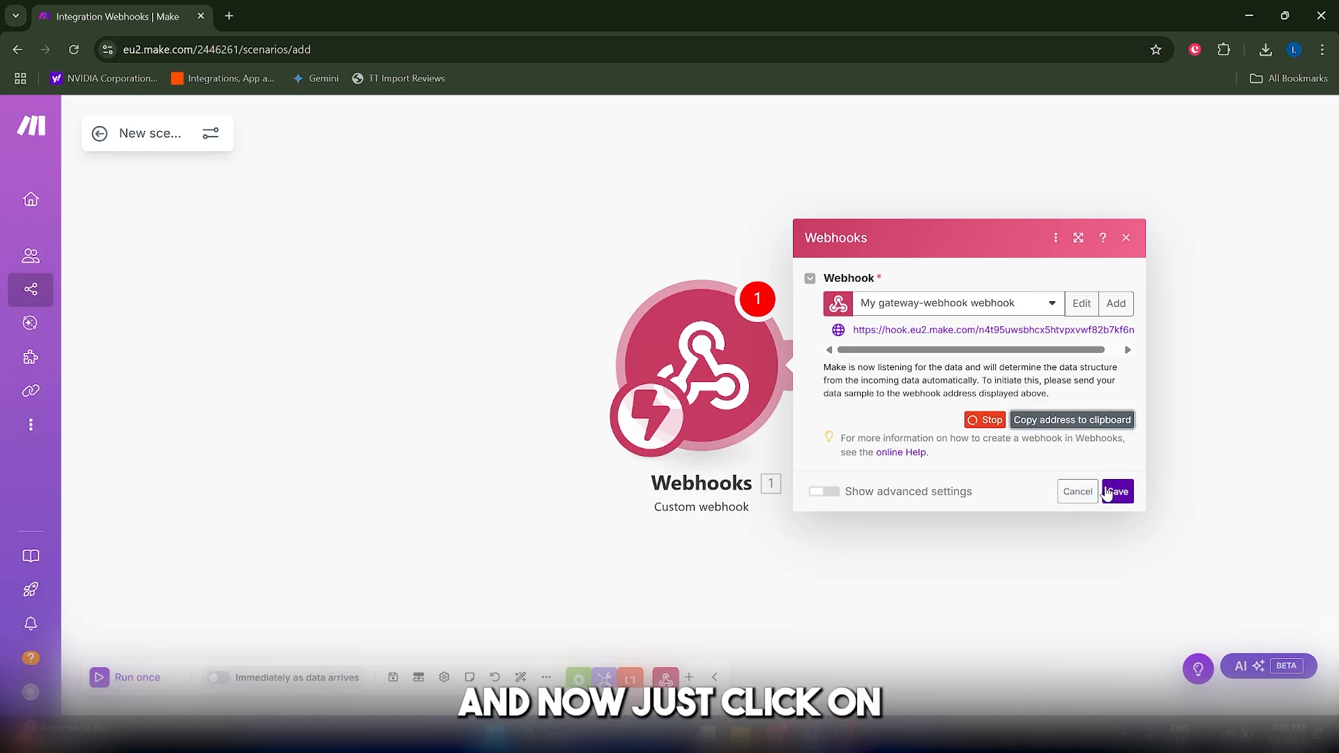
{"action": "left_click", "coordinate": [1107, 492]}
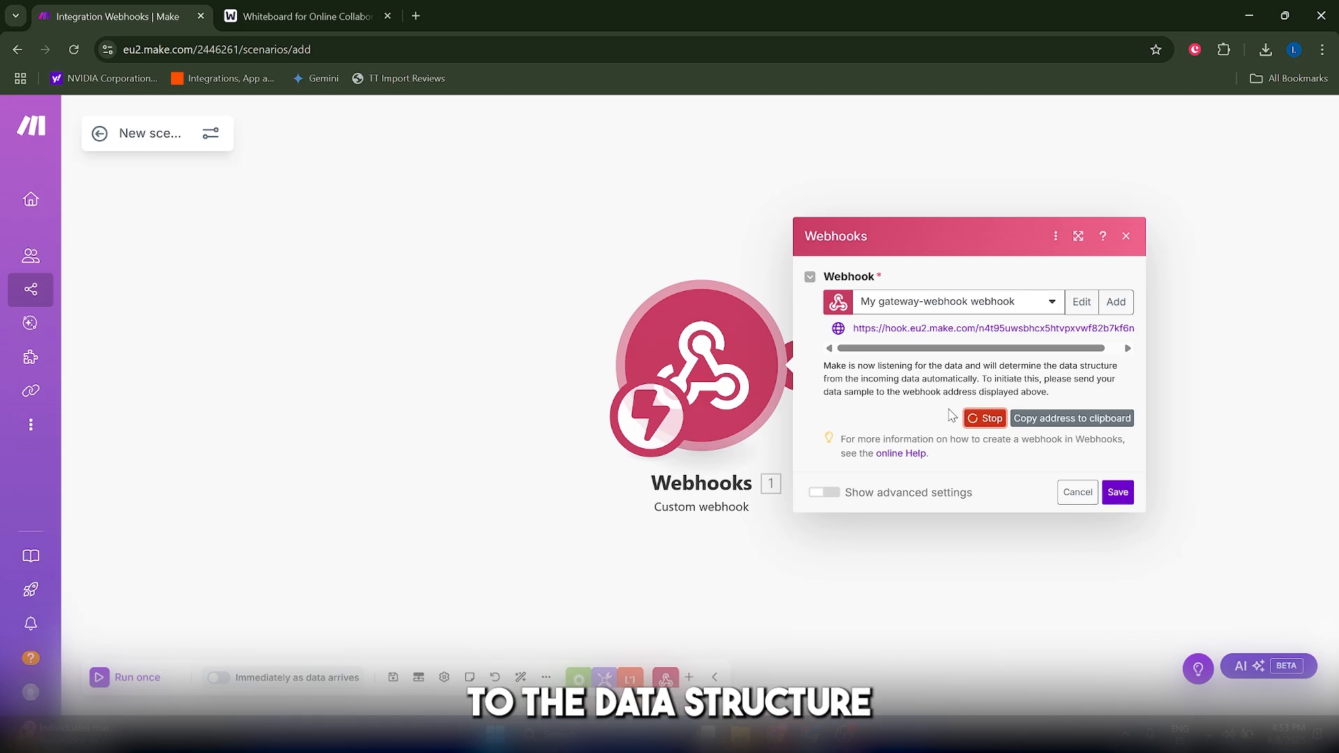
- Switch to the online whiteboard and write "Webflow, Typeform Postman" as the first item of the numbered list
{"action": "left_click", "coordinate": [307, 15]}
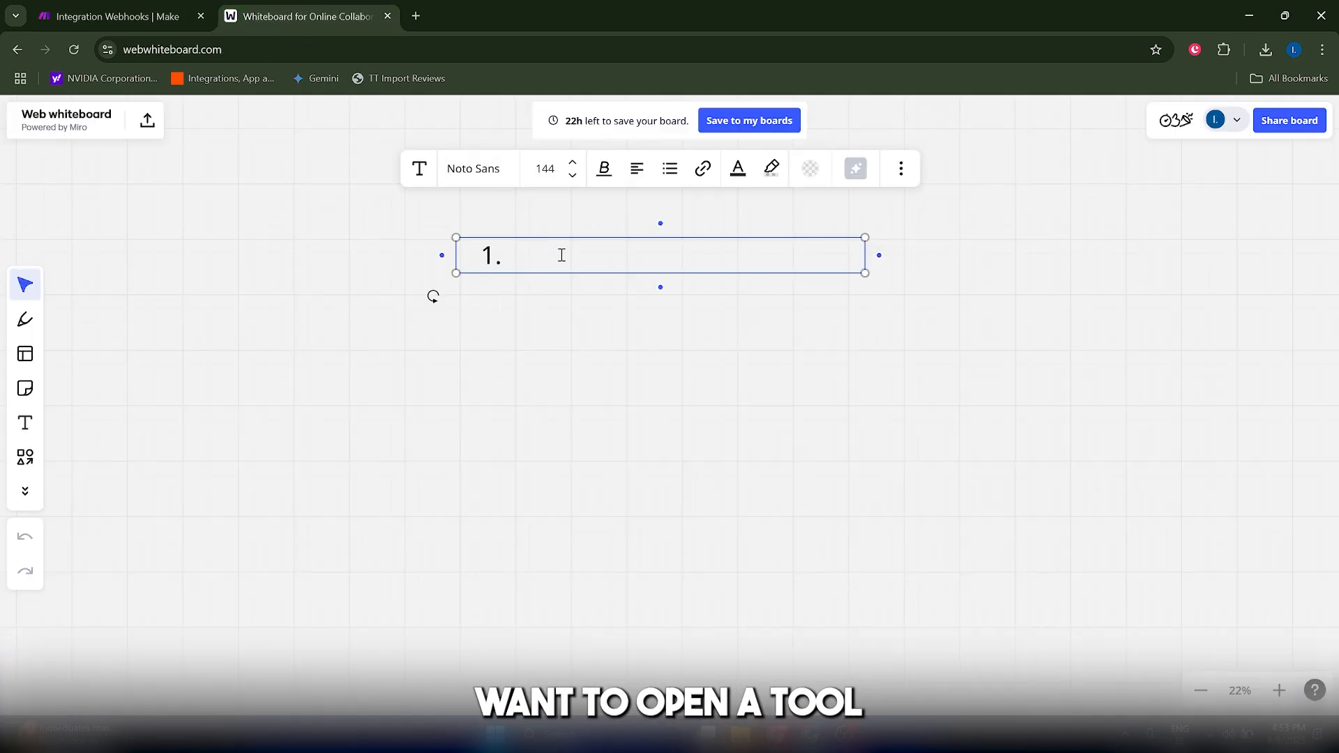
{"action": "type", "text": "Webflow,"}
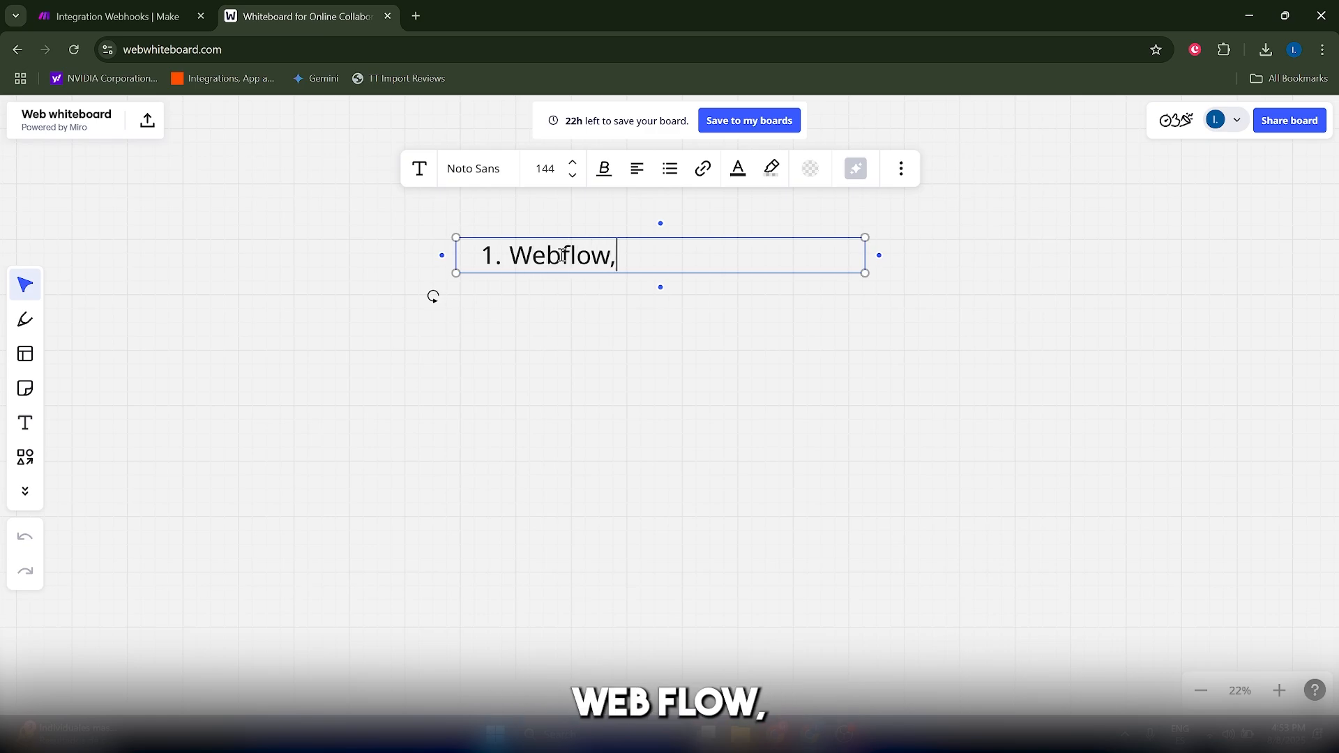
{"action": "type", "text": " Type"}
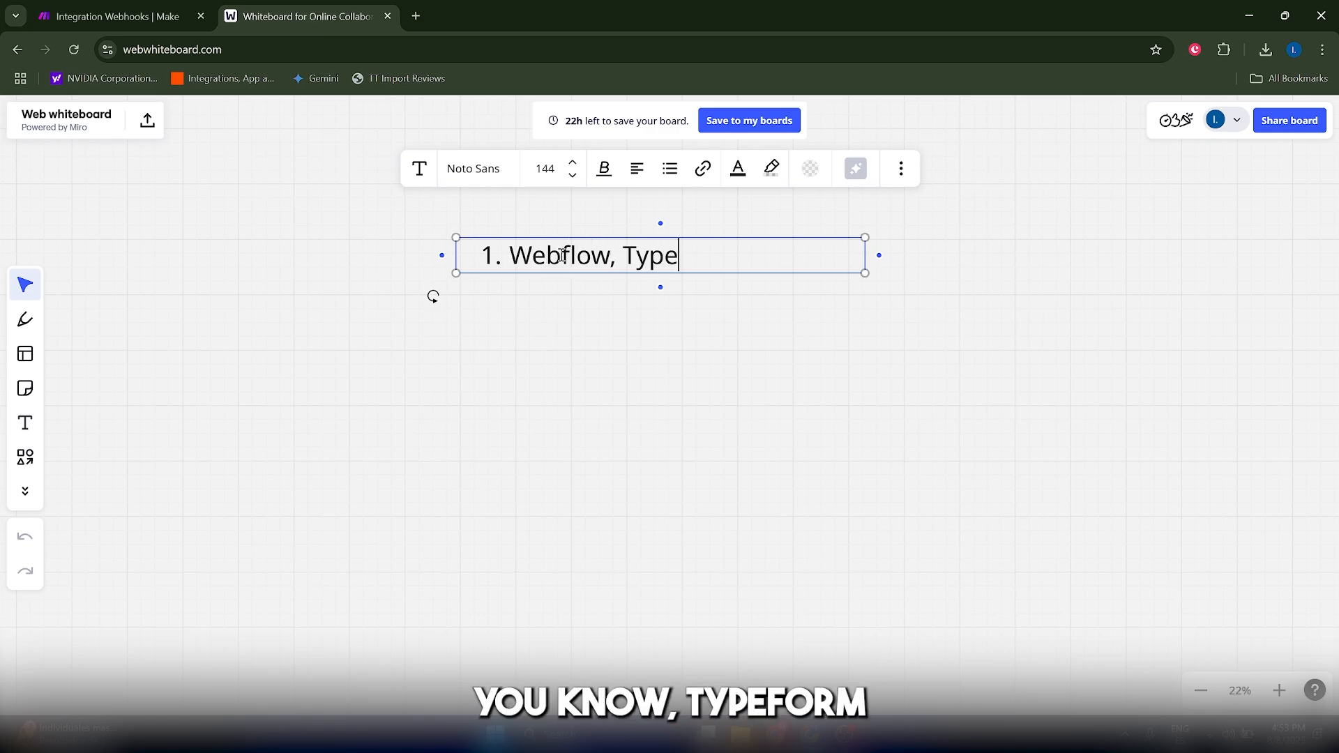
{"action": "type", "text": "frrm"}
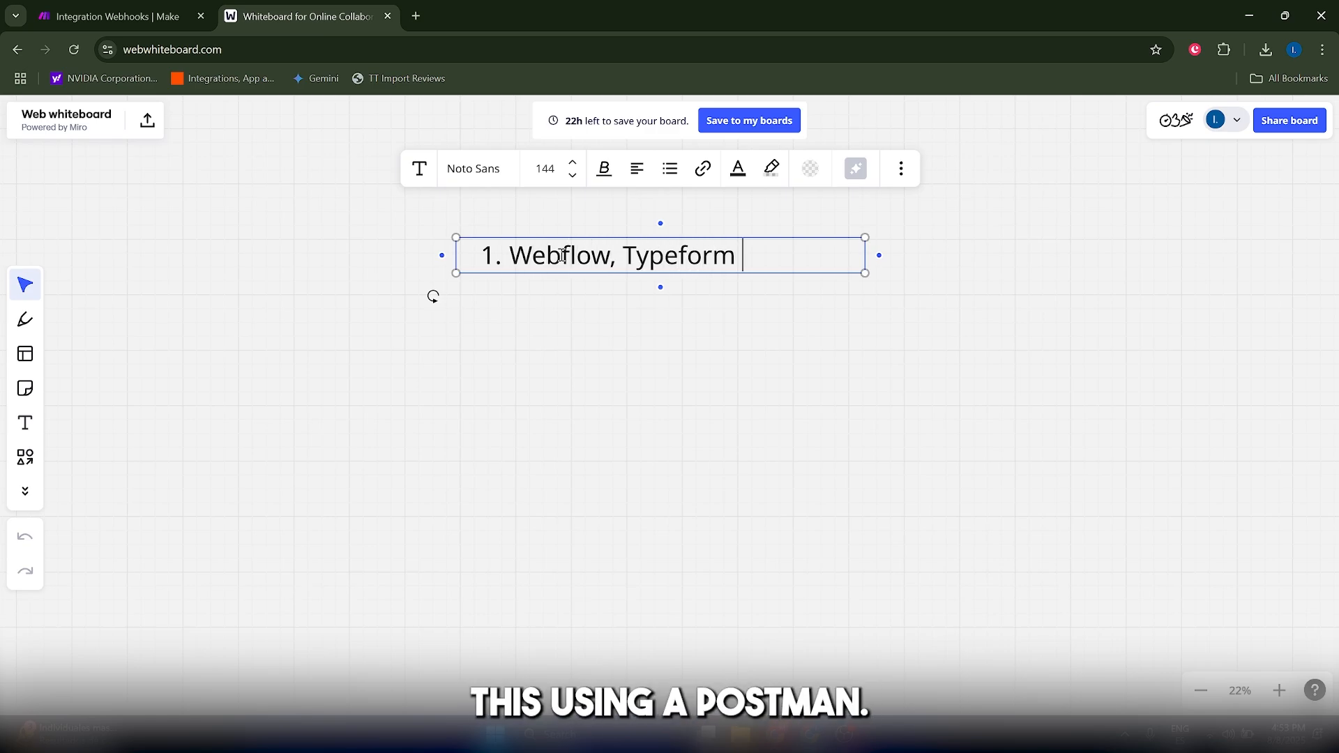
{"action": "type", "text": " Postman"}
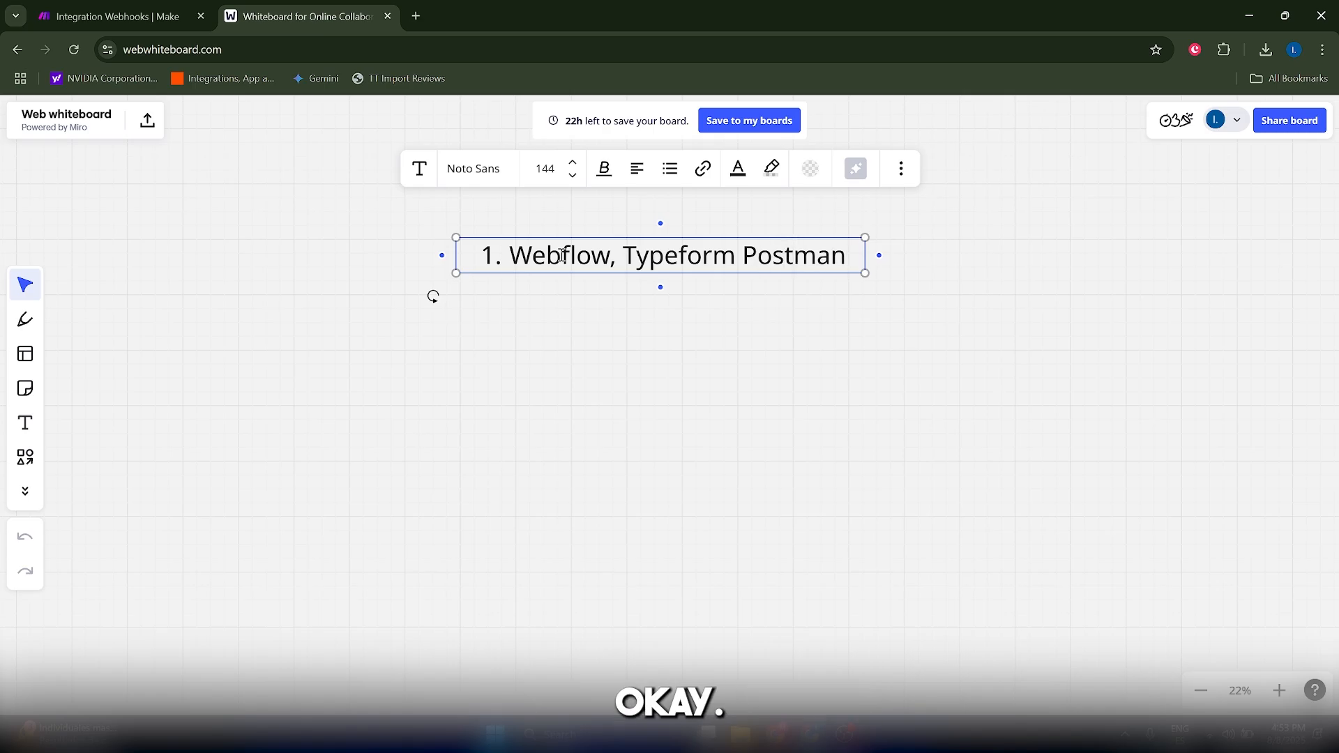
- Add "POST request" as the second item of the numbered list
{"action": "key", "text": "Return"}
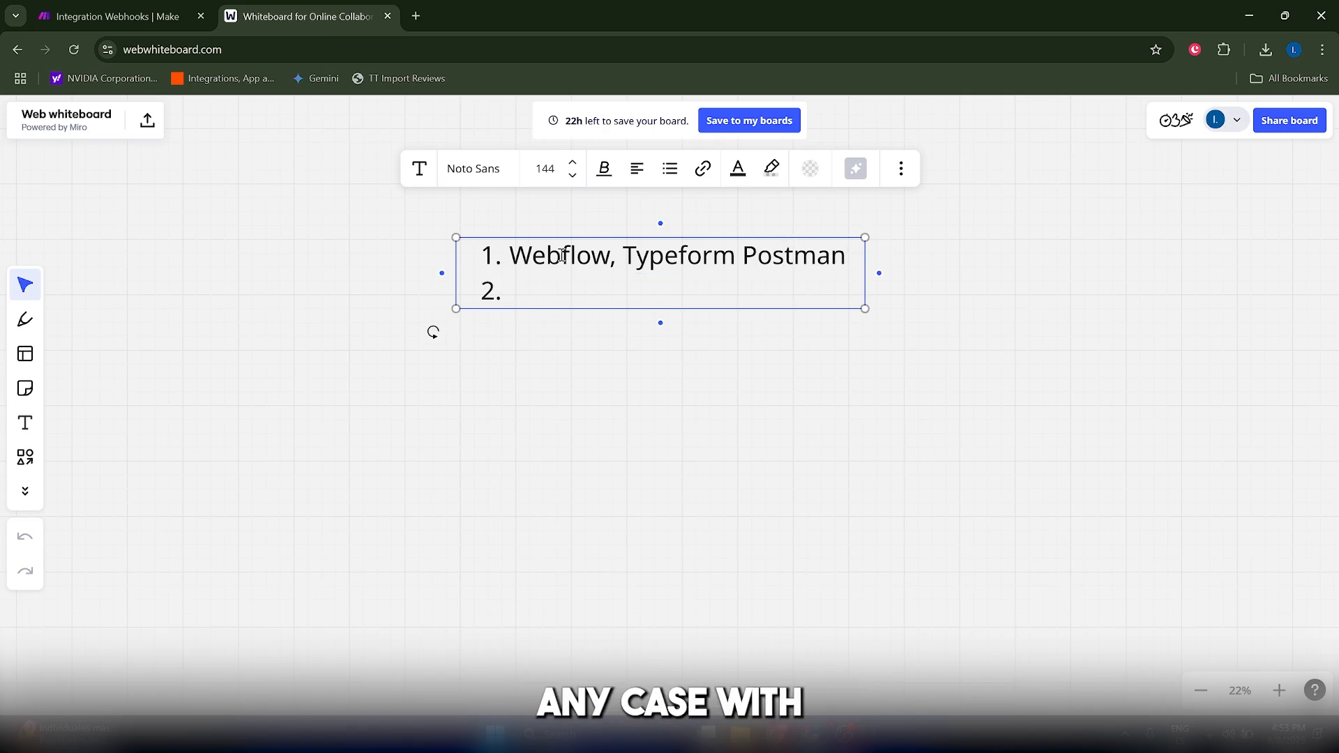
{"action": "type", "text": "POST "}
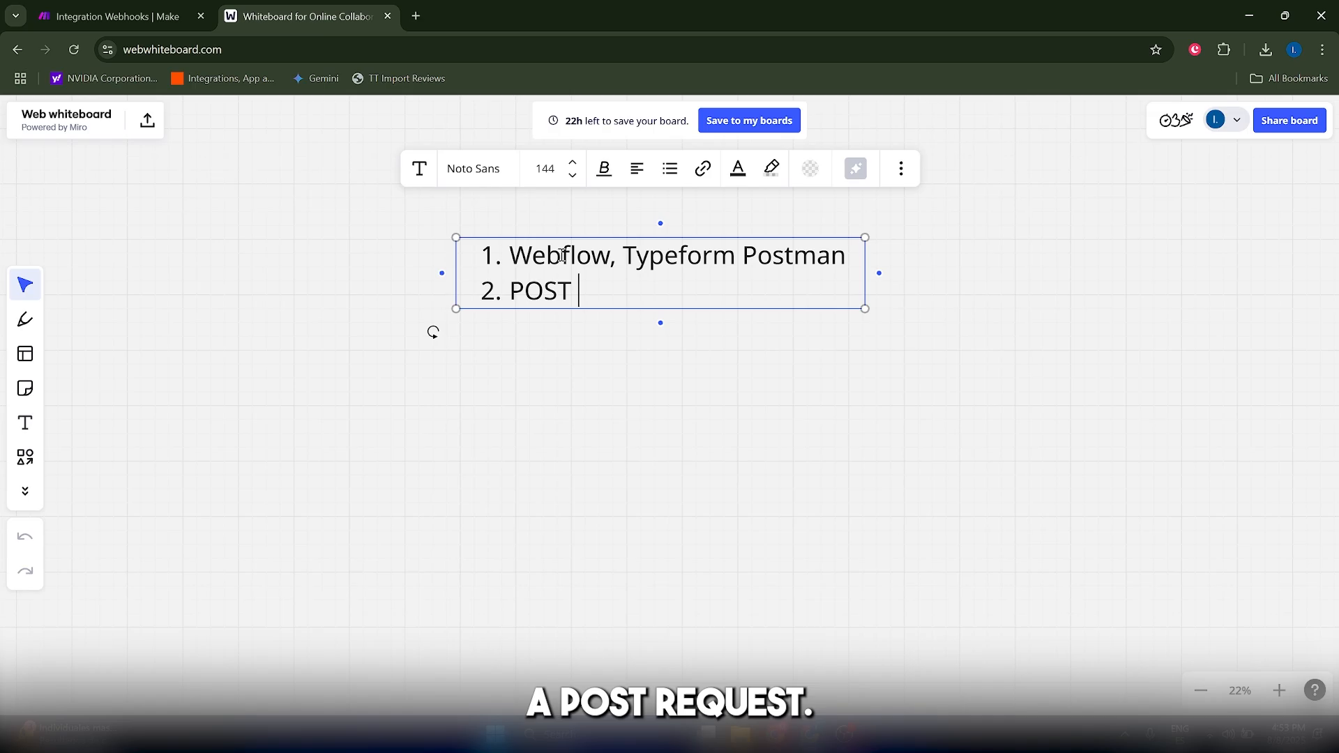
{"action": "type", "text": "request"}
- Add "Paste the webhook URL" as the third list item, checking the webhook address in the Make scenario
{"action": "key", "text": "Return"}
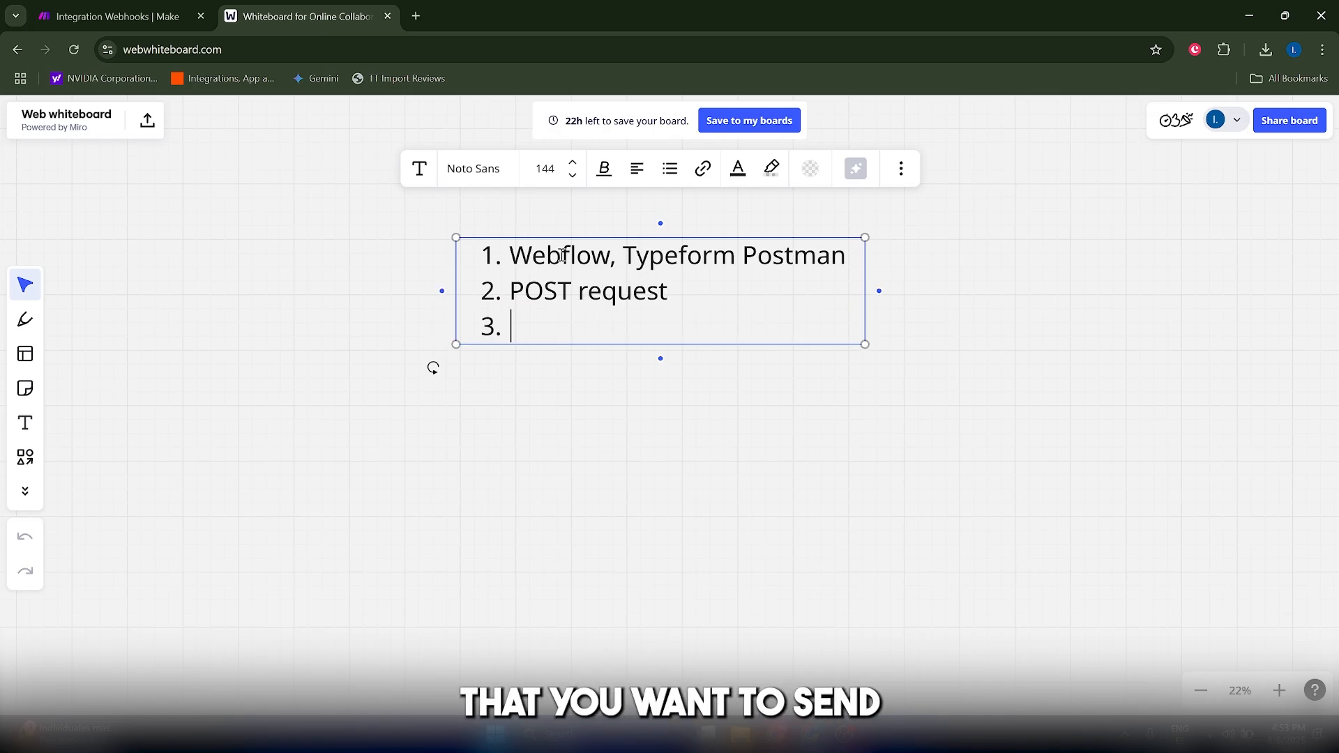
{"action": "left_click", "coordinate": [185, 12]}
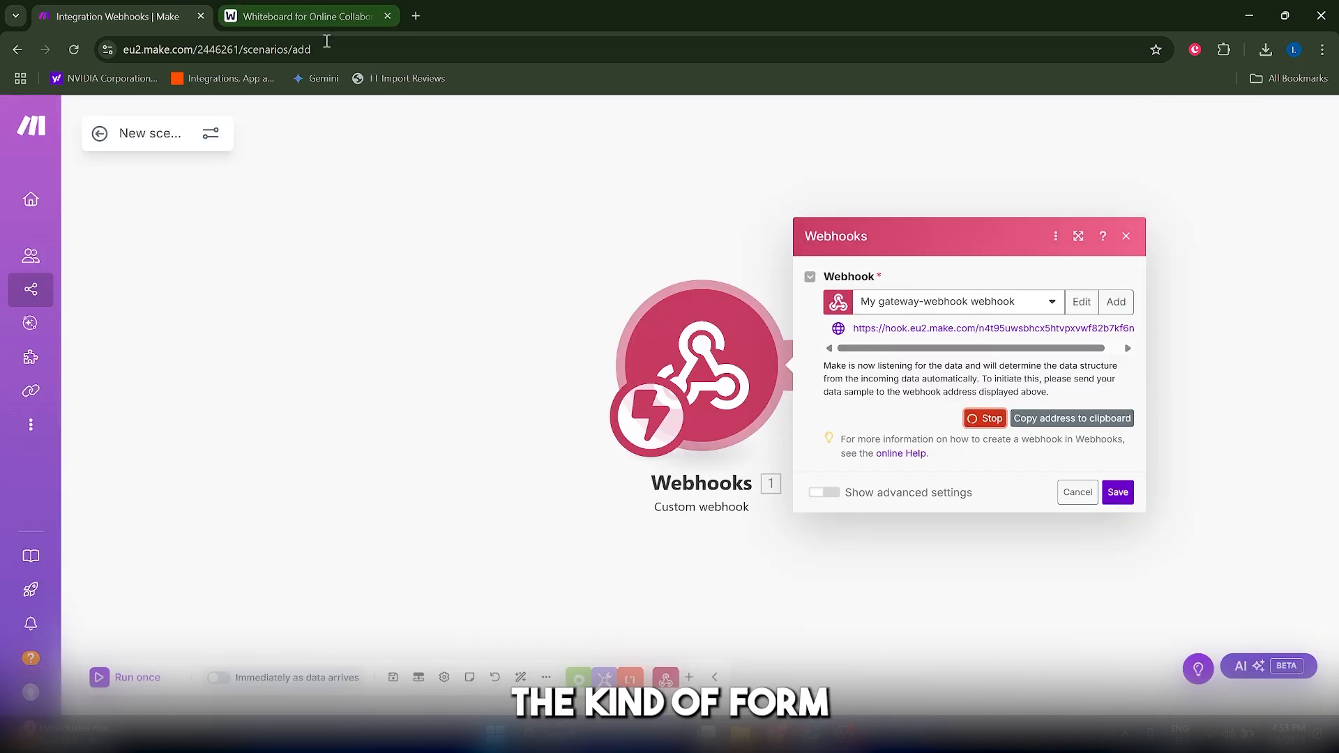
{"action": "left_click", "coordinate": [340, 8]}
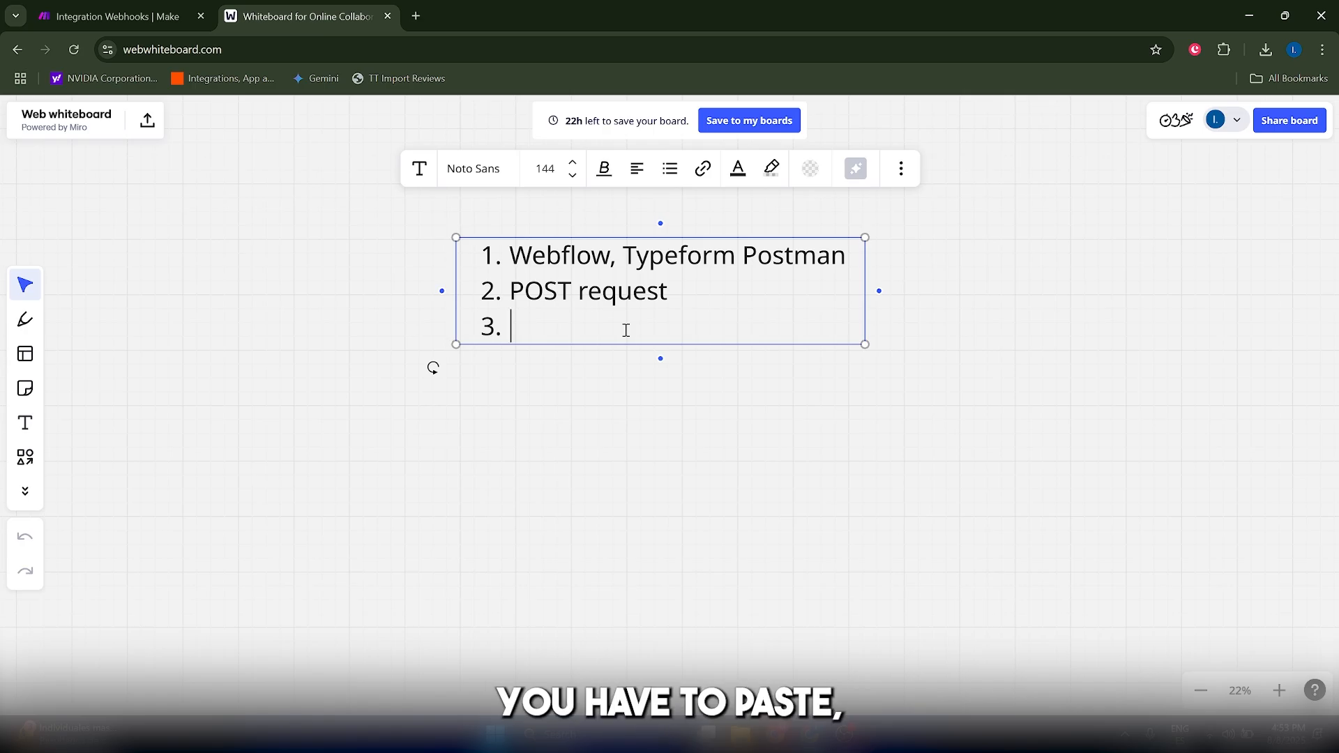
{"action": "type", "text": "Paste the "}
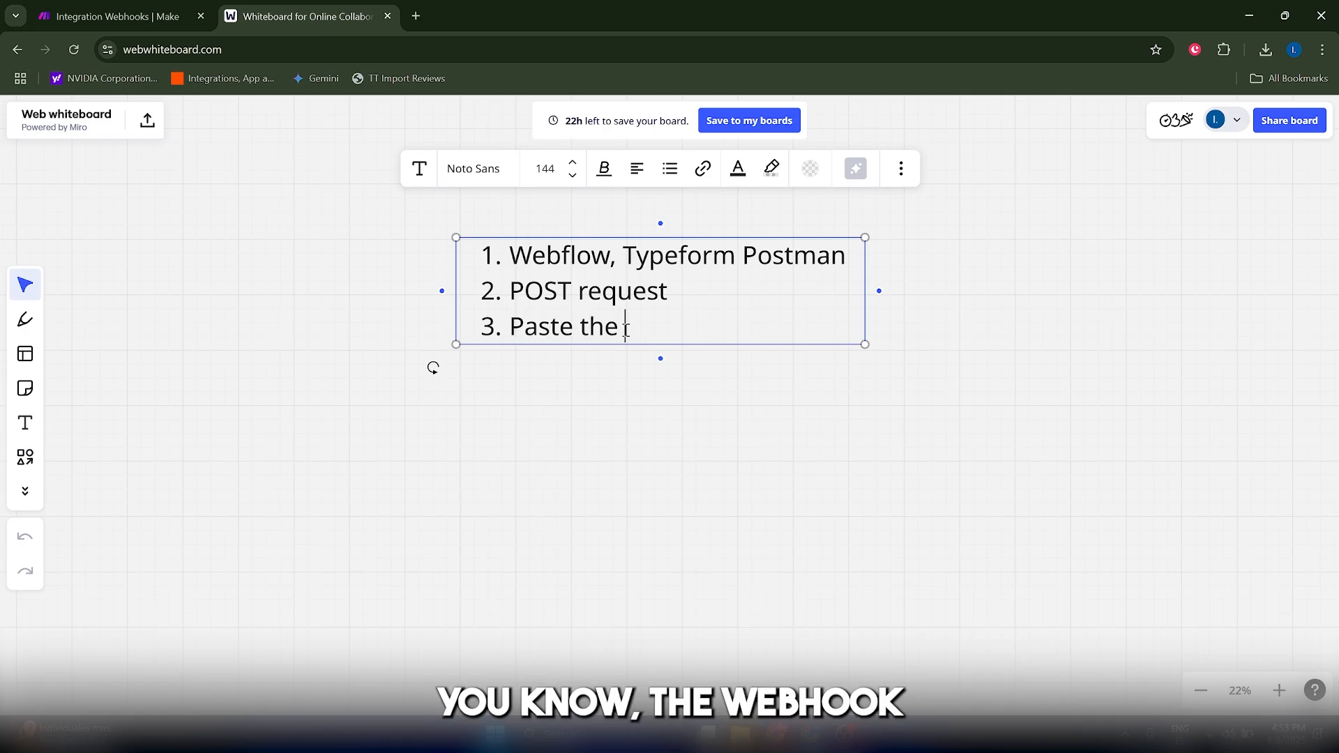
{"action": "type", "text": "webhook URL"}
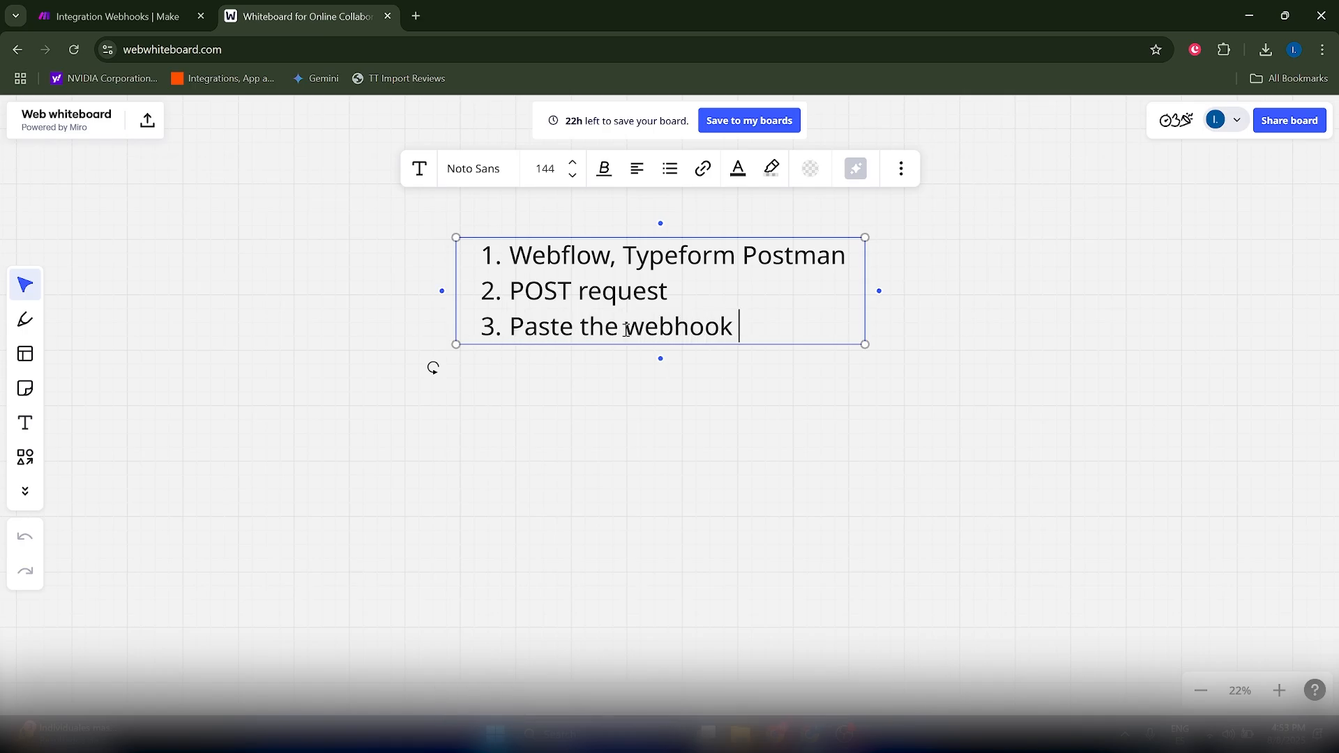
{"action": "left_click", "coordinate": [199, 7]}
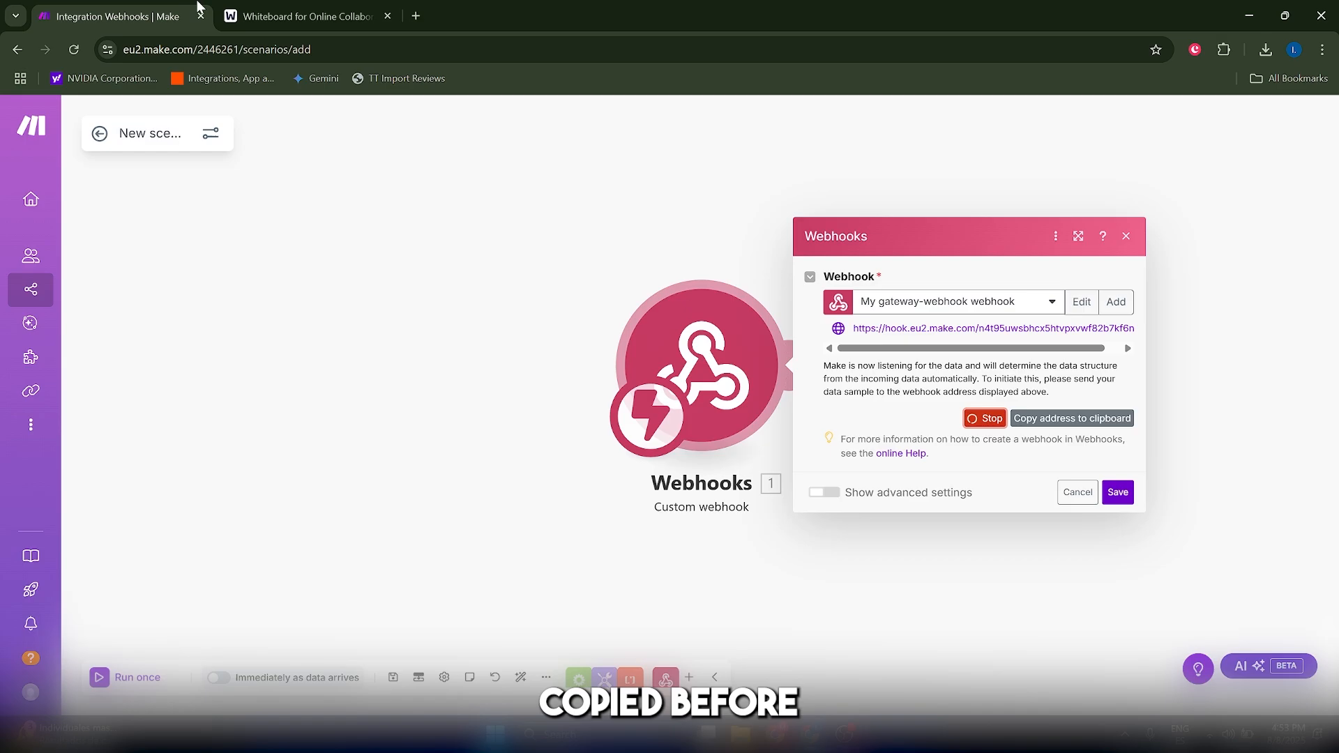
{"action": "left_click", "coordinate": [313, 15]}
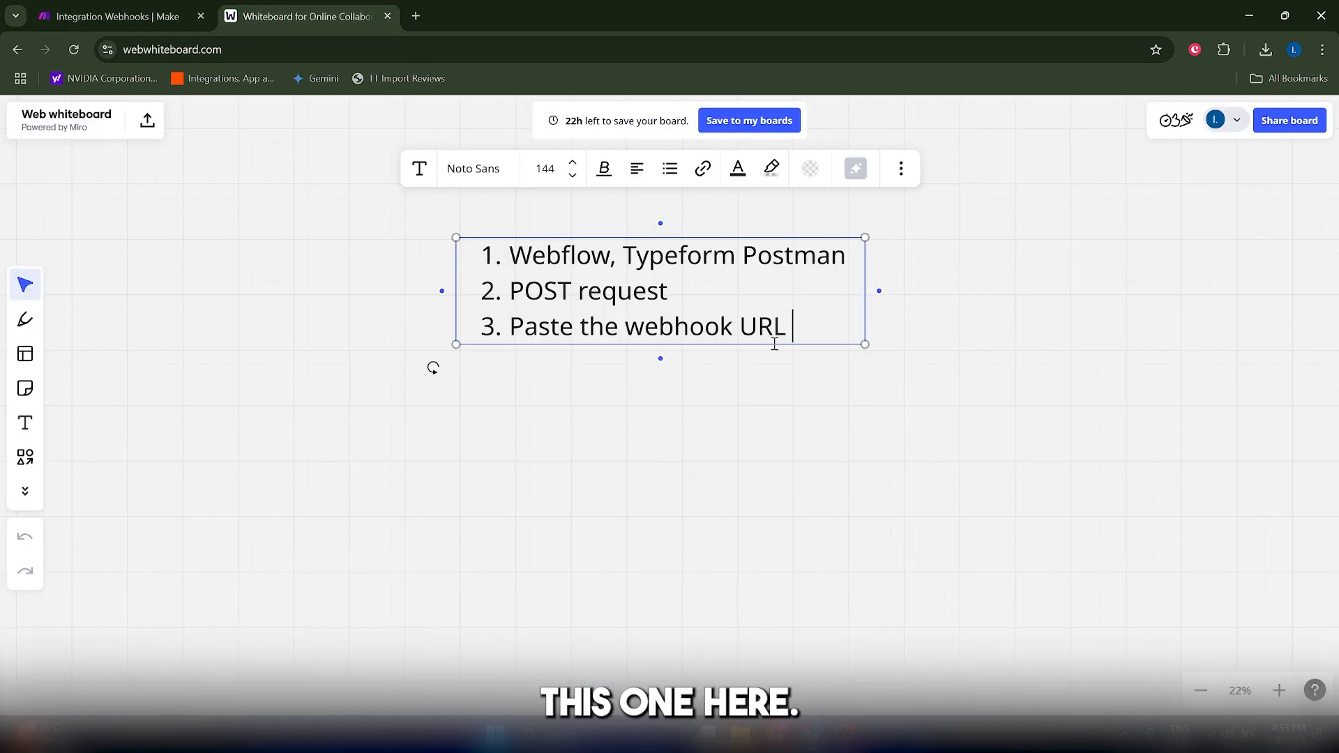
- Start a JSON sample as the fourth list item with an opening brace and the quoted key "email"
{"action": "key", "text": "Return"}
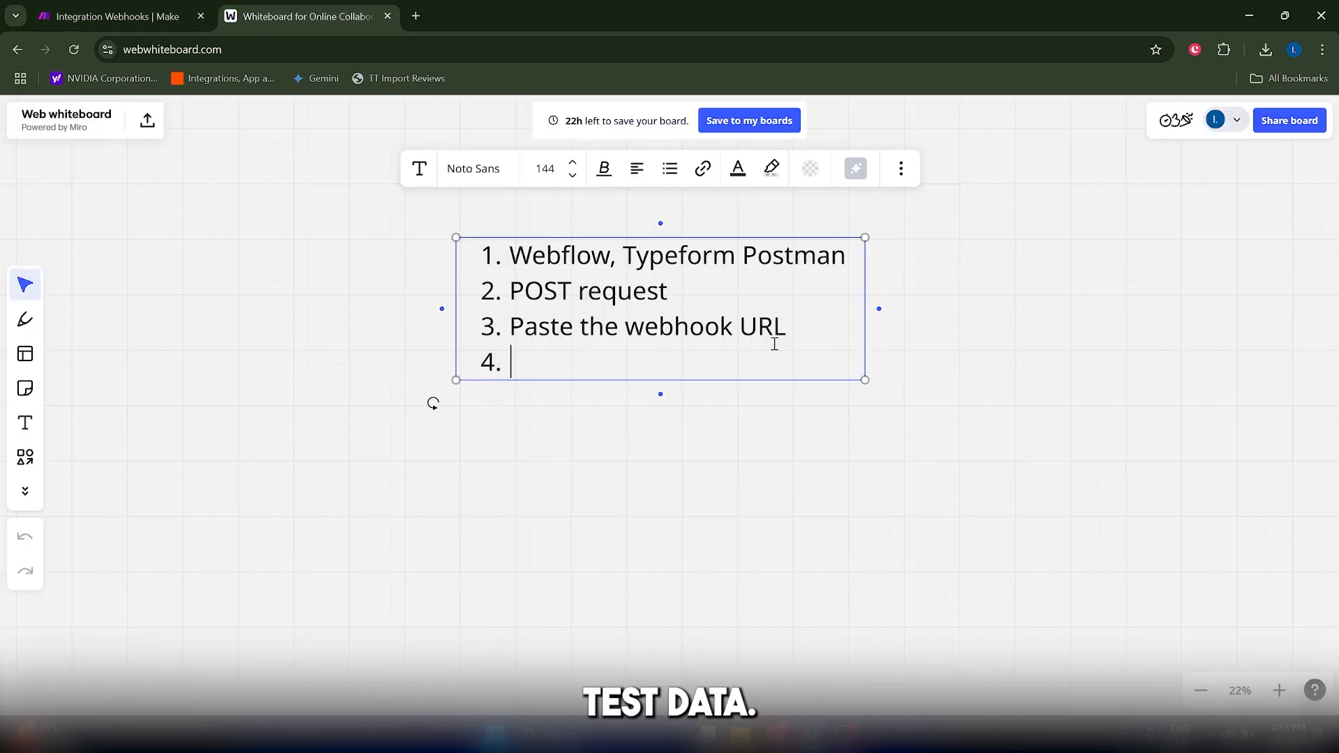
{"action": "type", "text": "{"}
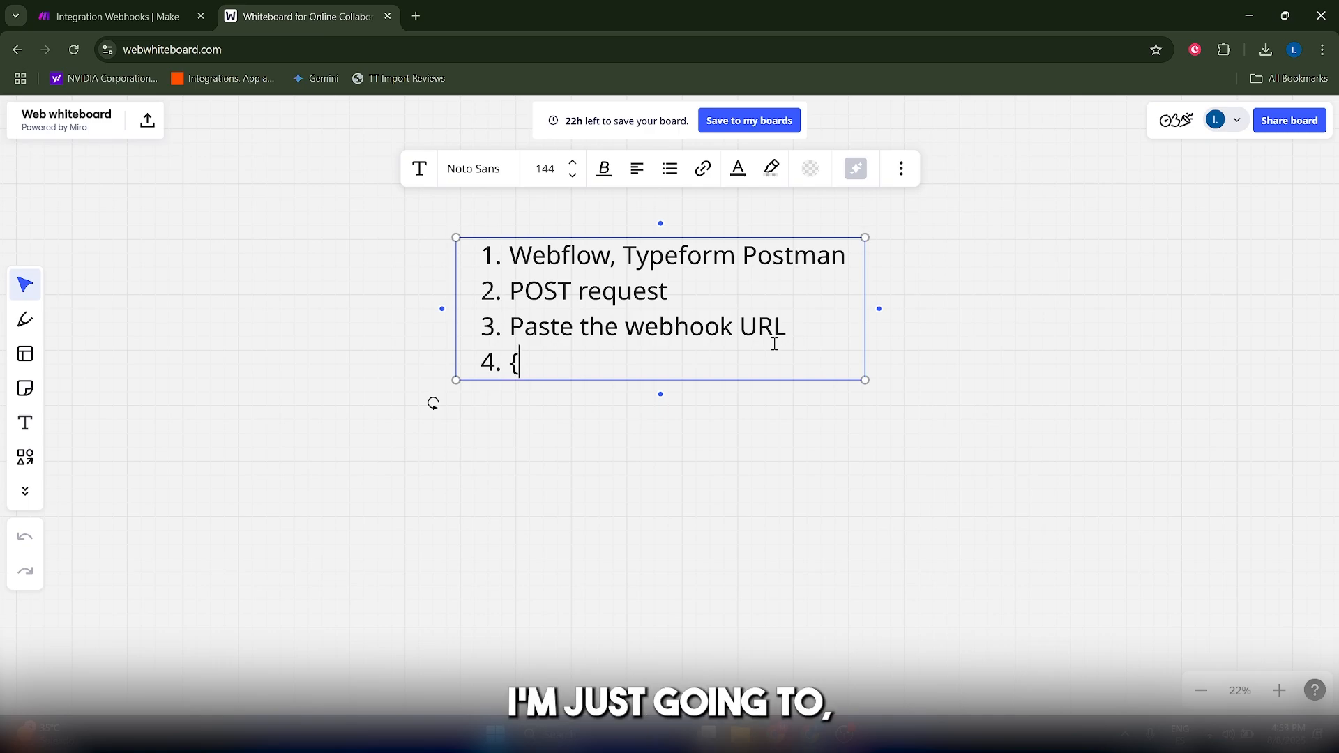
{"action": "type", "text": " ema"}
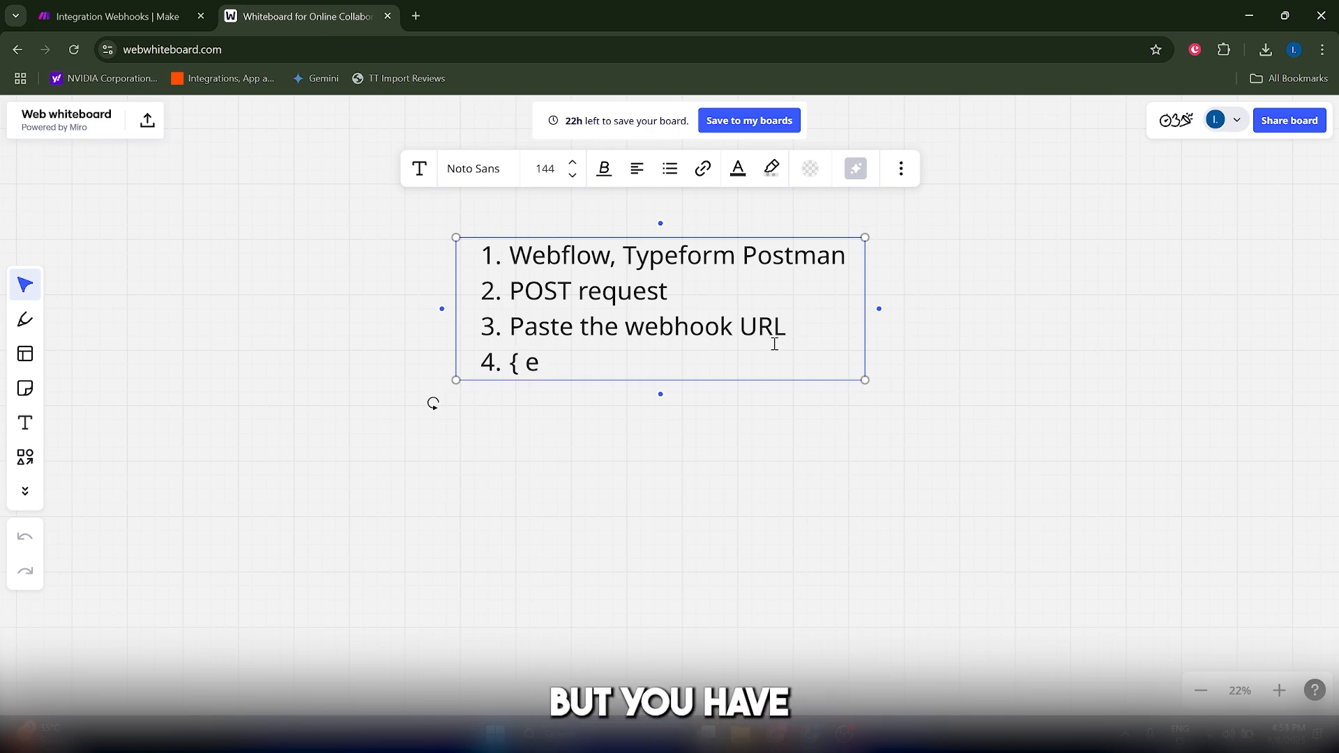
{"action": "key", "text": "BackSpace"}
{"action": "key", "text": "BackSpace"}
{"action": "key", "text": "BackSpace"}
{"action": "type", "text": "\"e"}
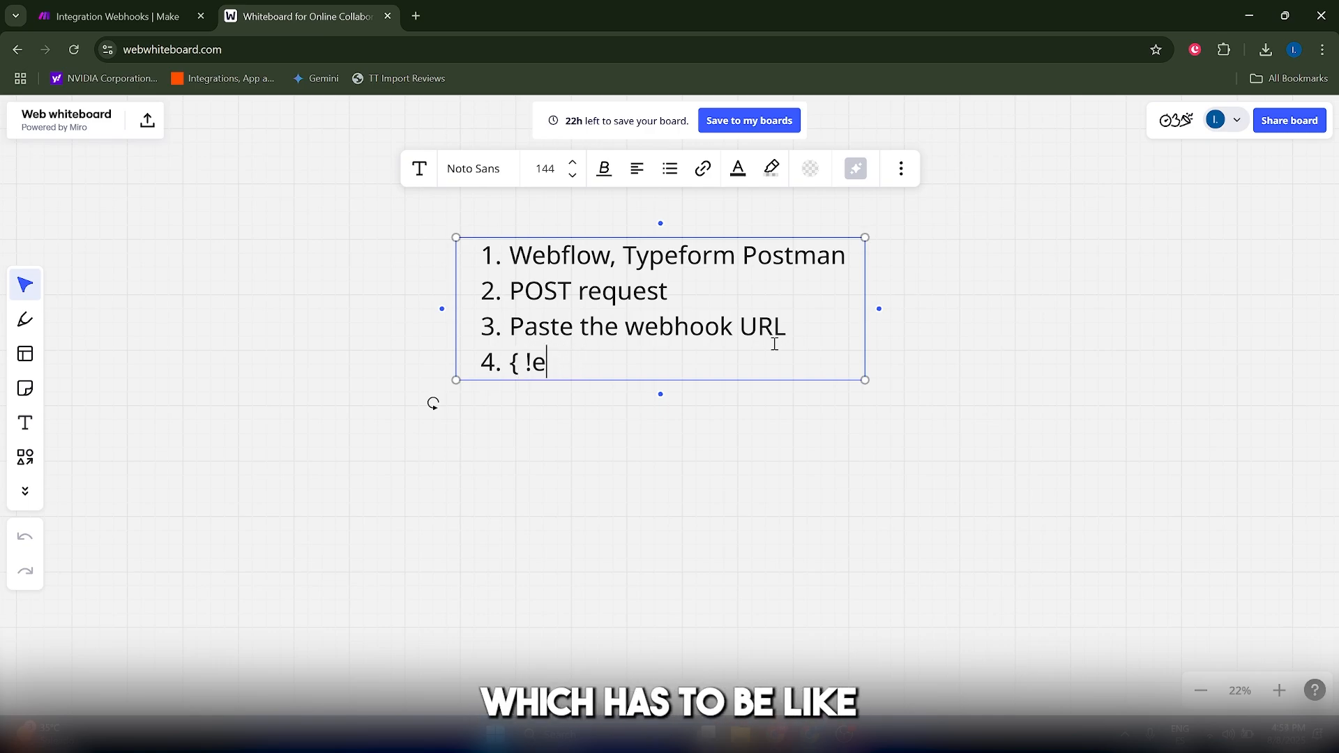
{"action": "key", "text": "BackSpace"}
{"action": "type", "text": "email\""}
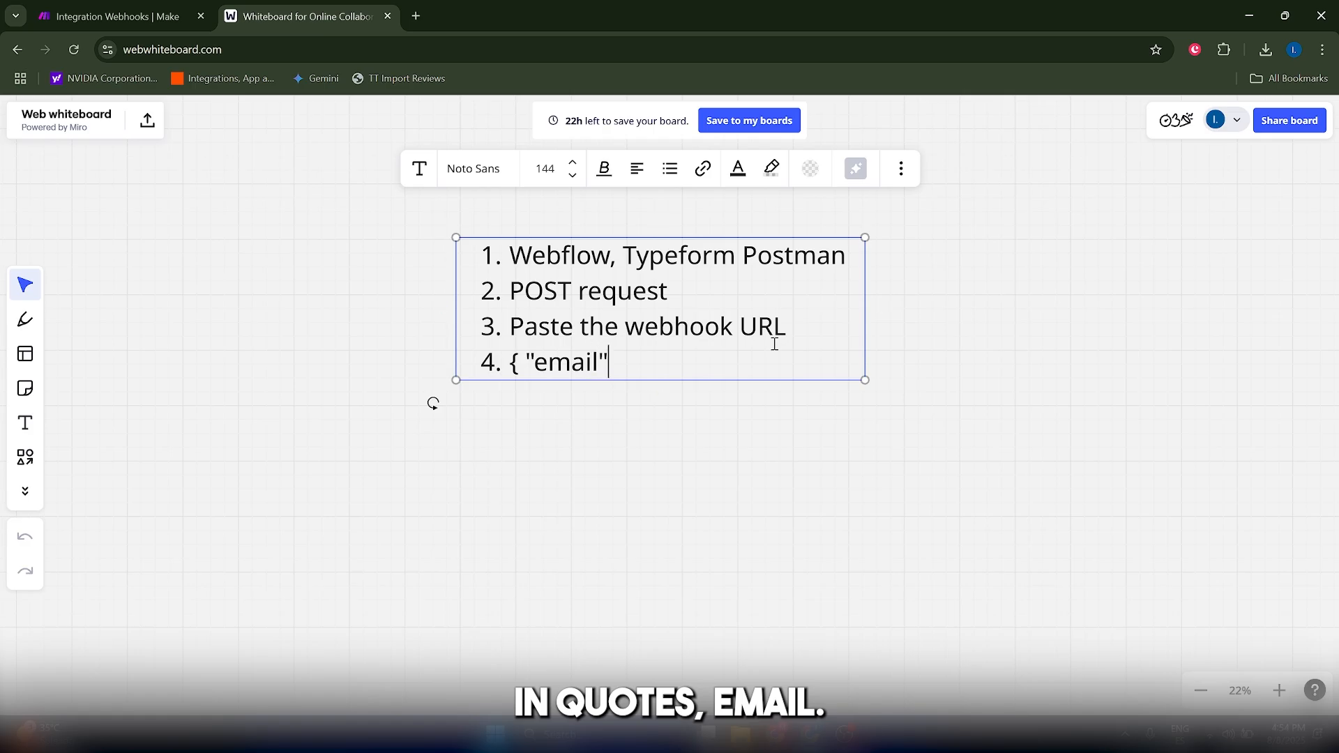
{"action": "type", "text": ": "}
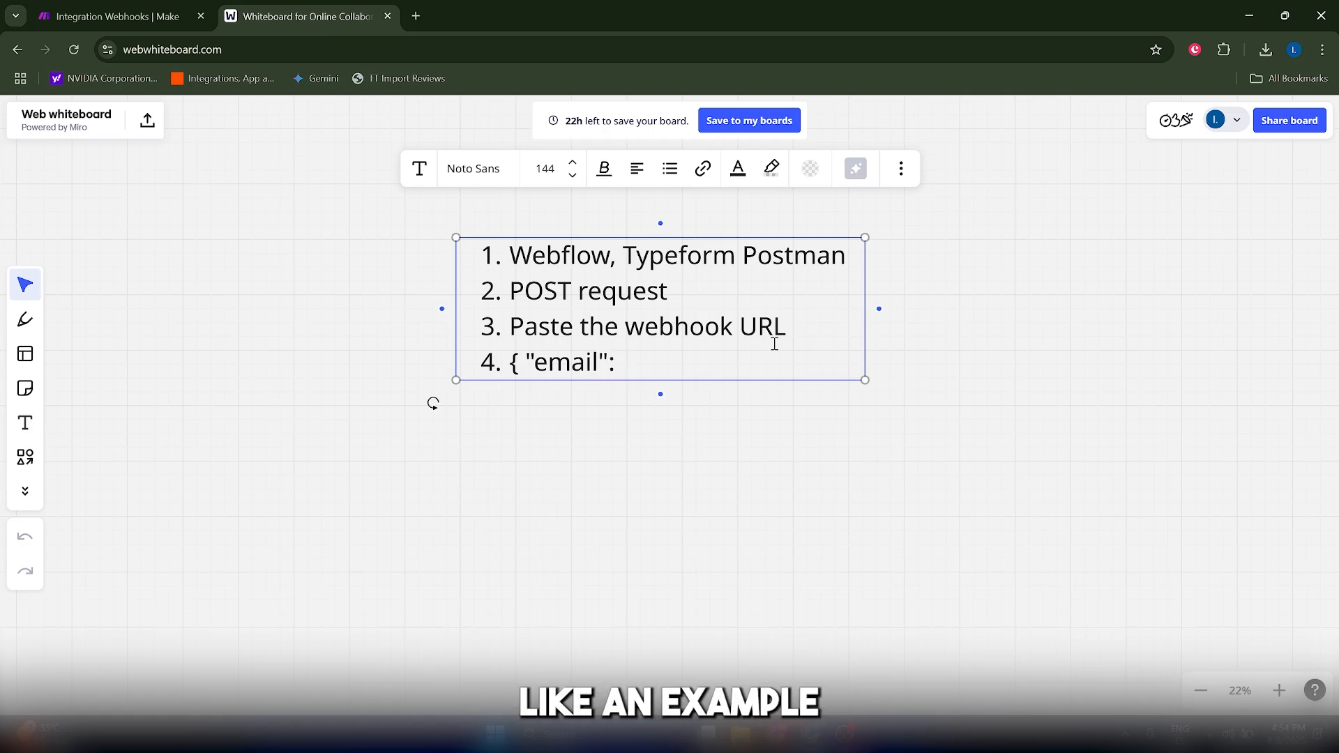
{"action": "key", "text": "BackSpace"}
{"action": "key", "text": "BackSpace"}
{"action": "type", "text": " : "}
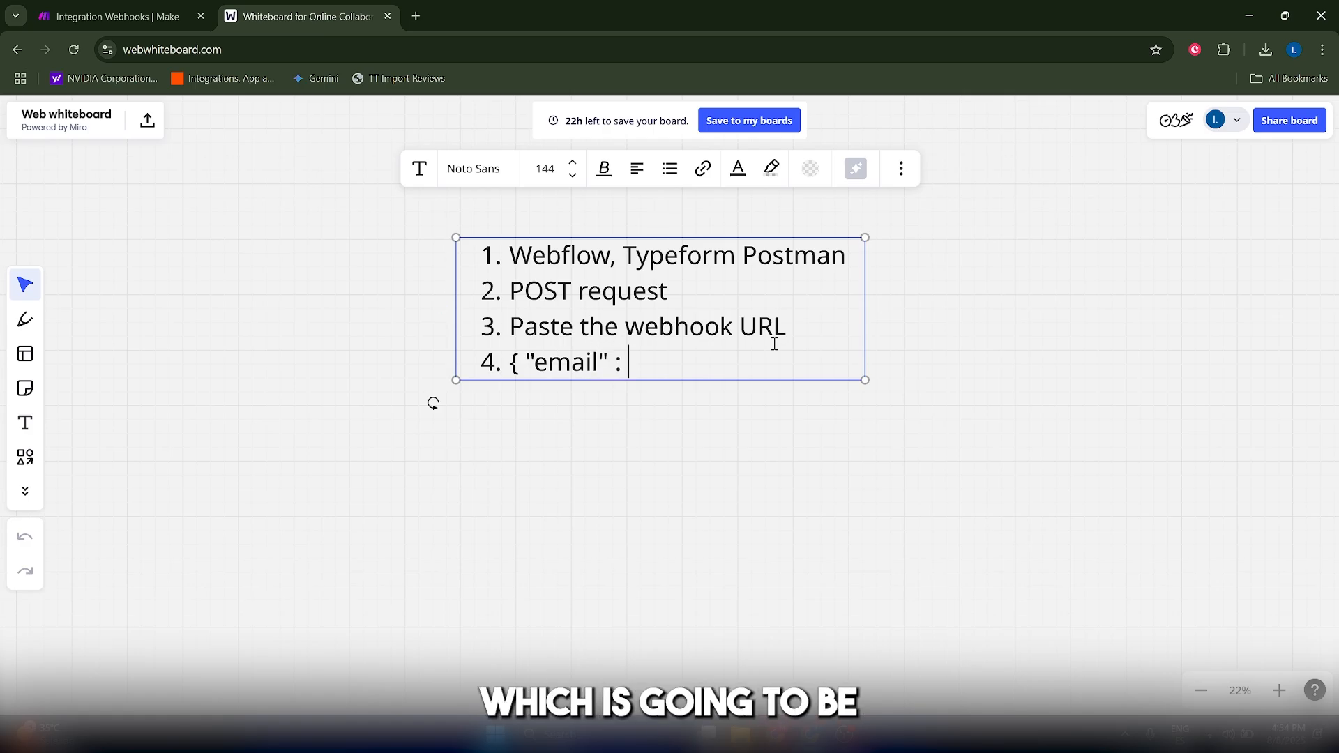
{"action": "type", "text": "\"jane.doe"}
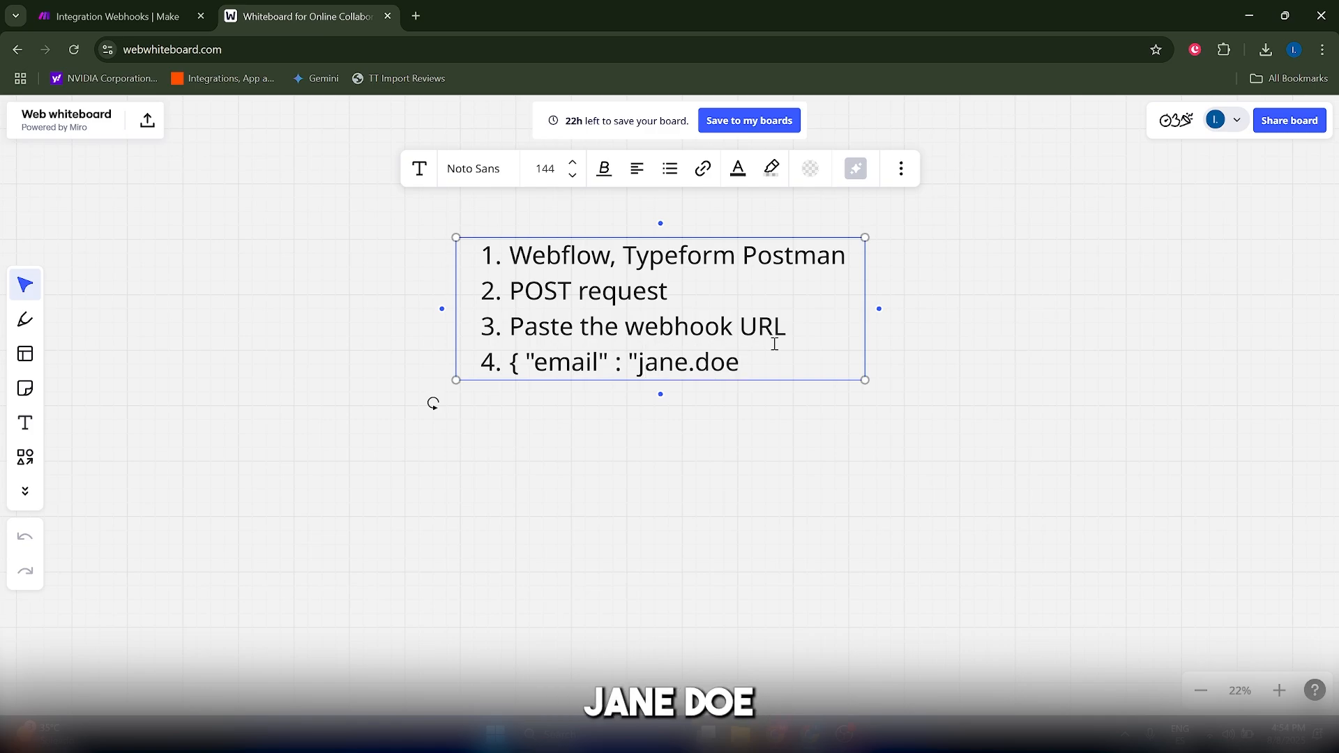
{"action": "type", "text": "@example.co"}
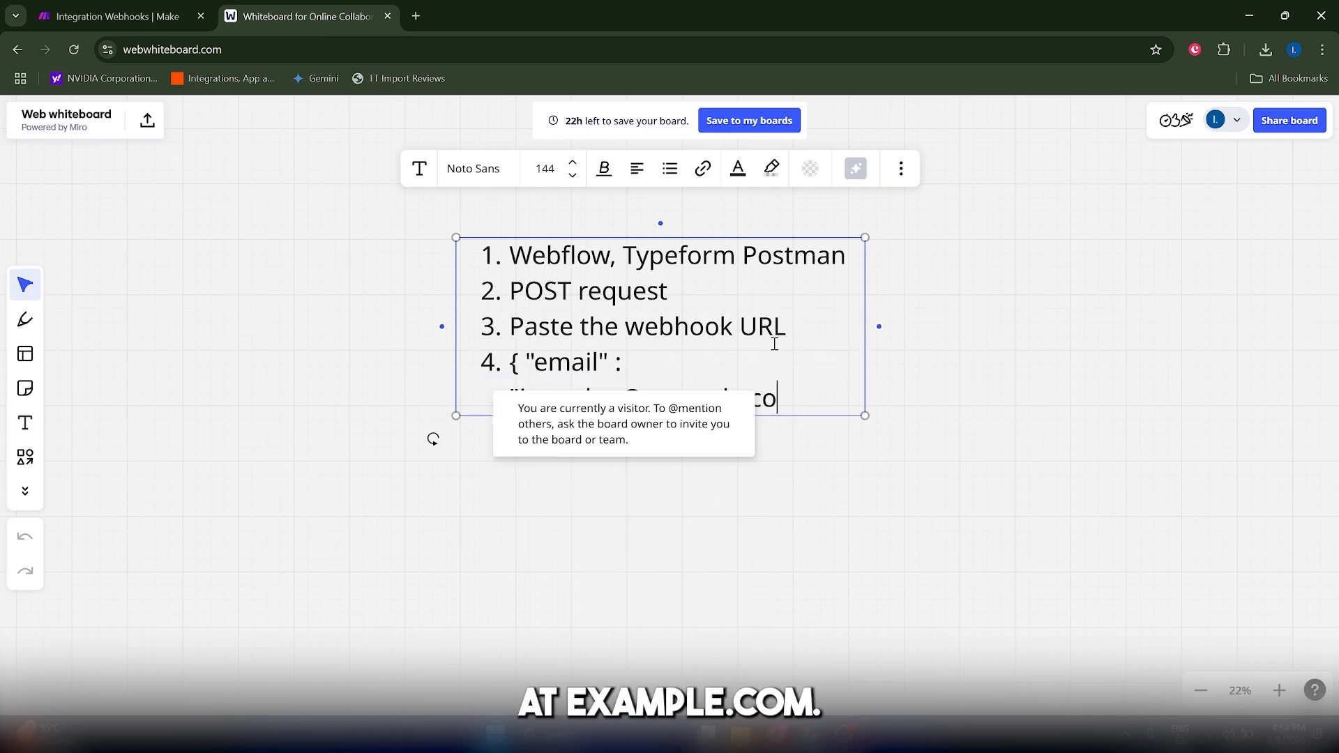
{"action": "type", "text": "m"}
- Enter a sample e-mail address as the value of "email" and start an unnumbered line below it
{"action": "key", "text": "Return"}
{"action": "key", "text": "BackSpace"}
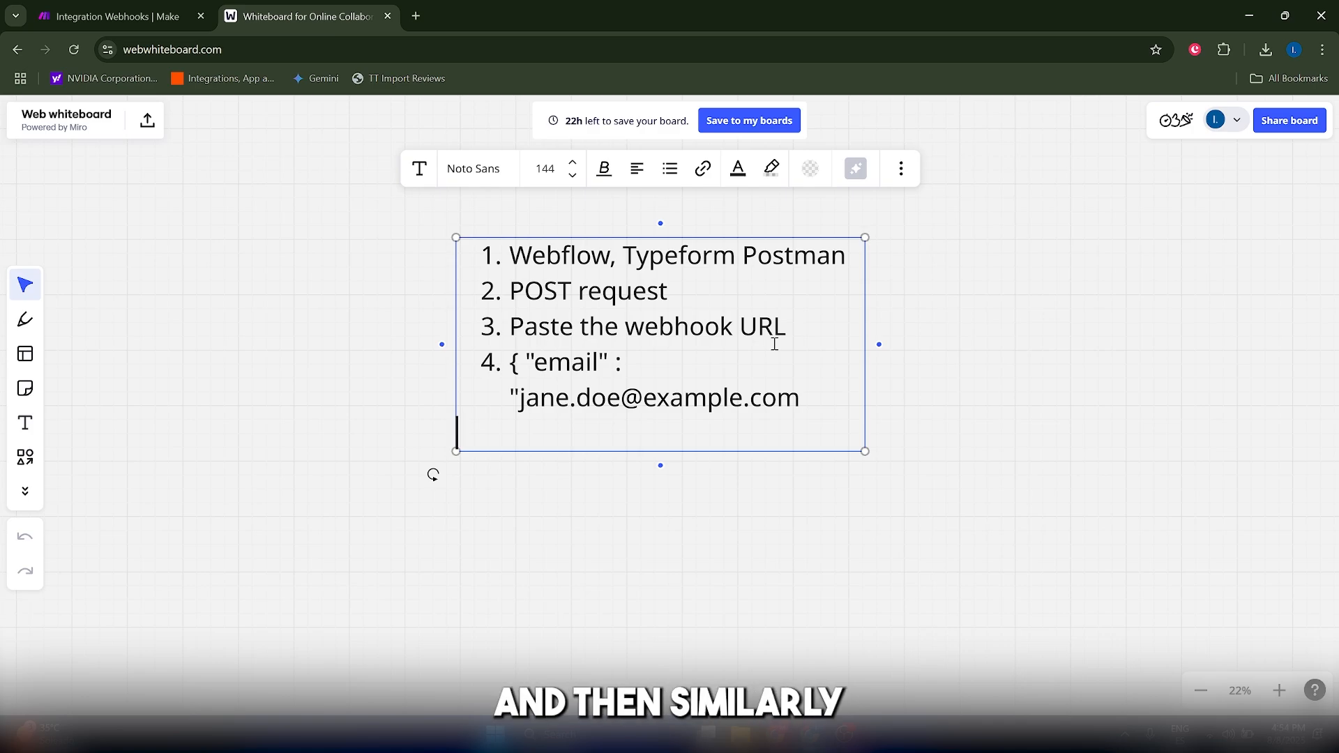
- Add a "first name" line to the JSON sample with a quoted sample first name as its value
{"action": "type", "text": "\""}
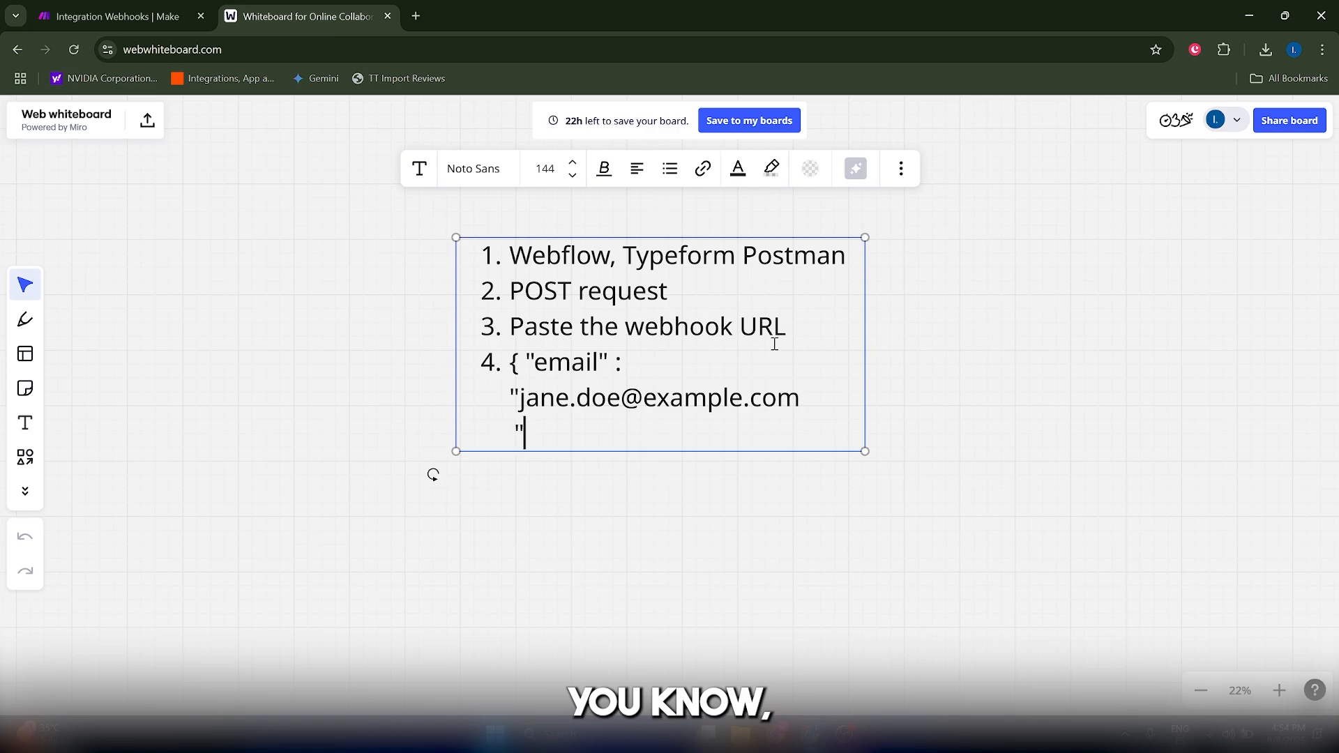
{"action": "type", "text": "first name\" : "}
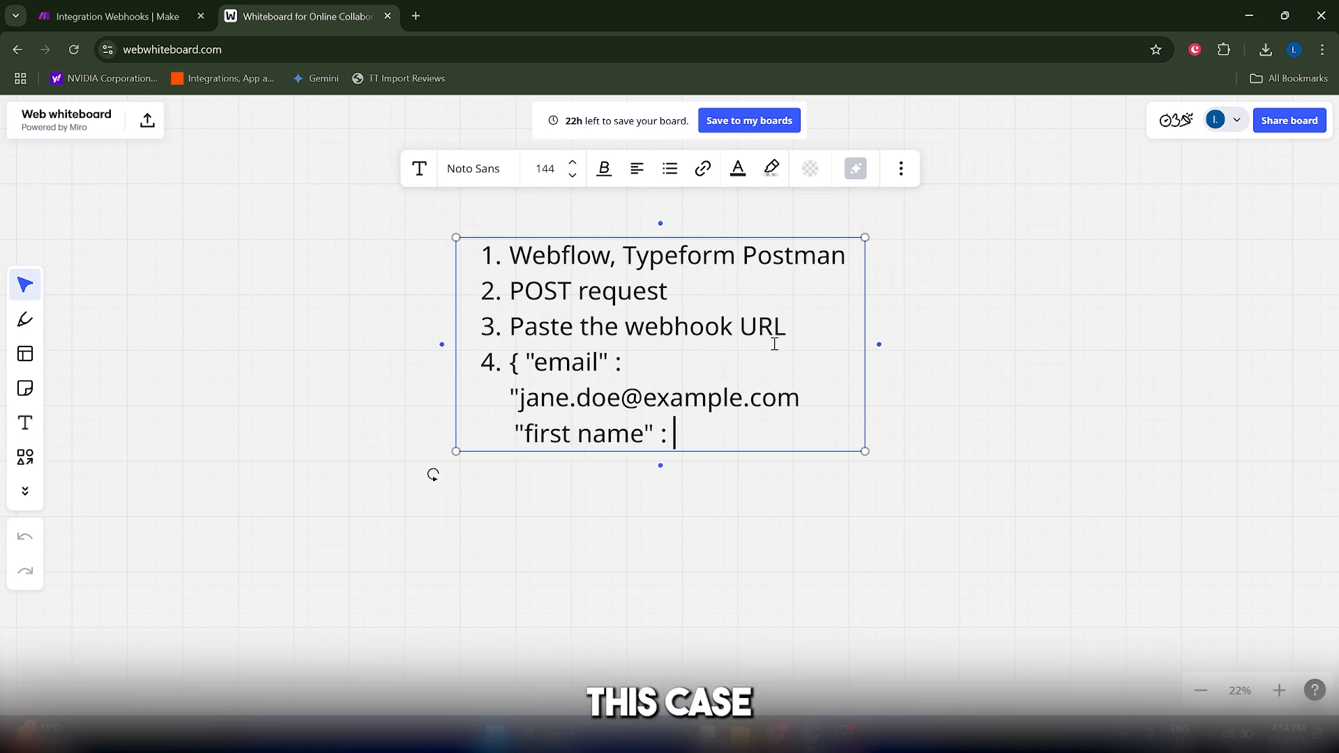
{"action": "type", "text": "\"j"}
{"action": "type", "text": "Jane"}
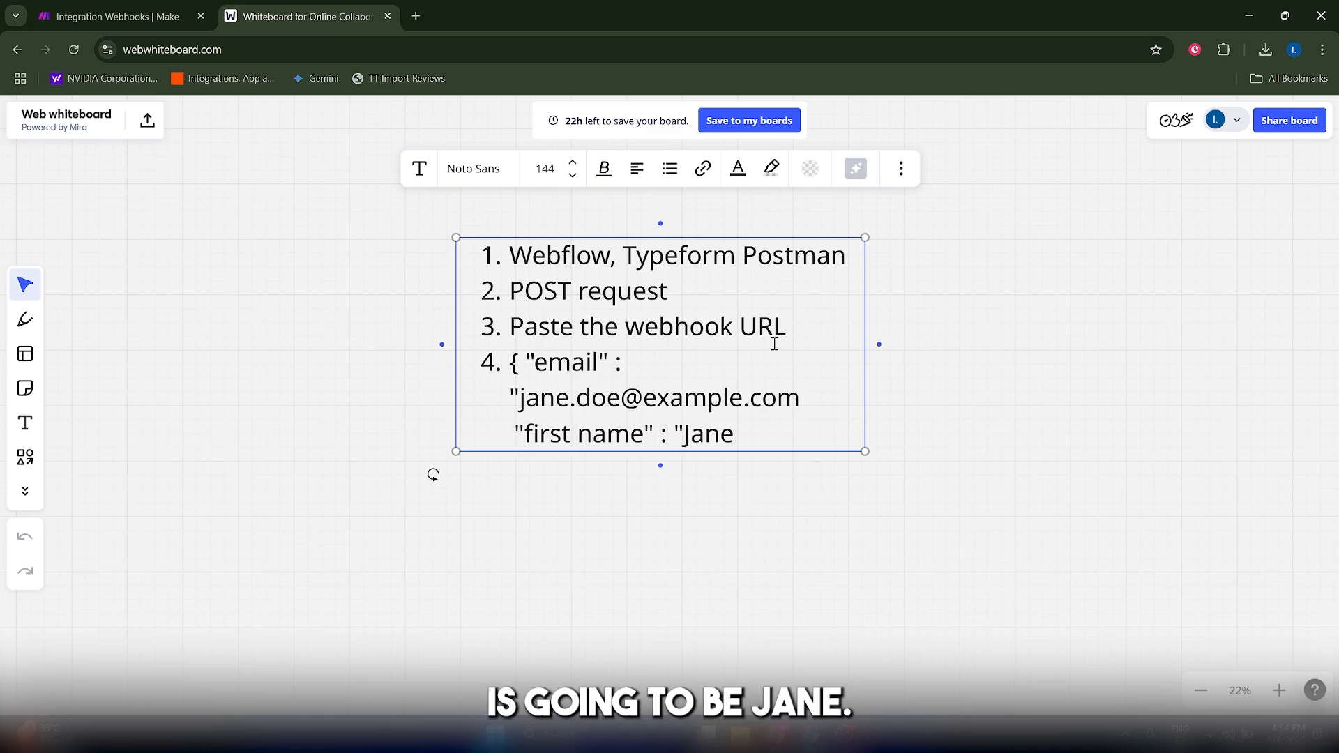
{"action": "type", "text": "\""}
{"action": "key", "text": "Return"}
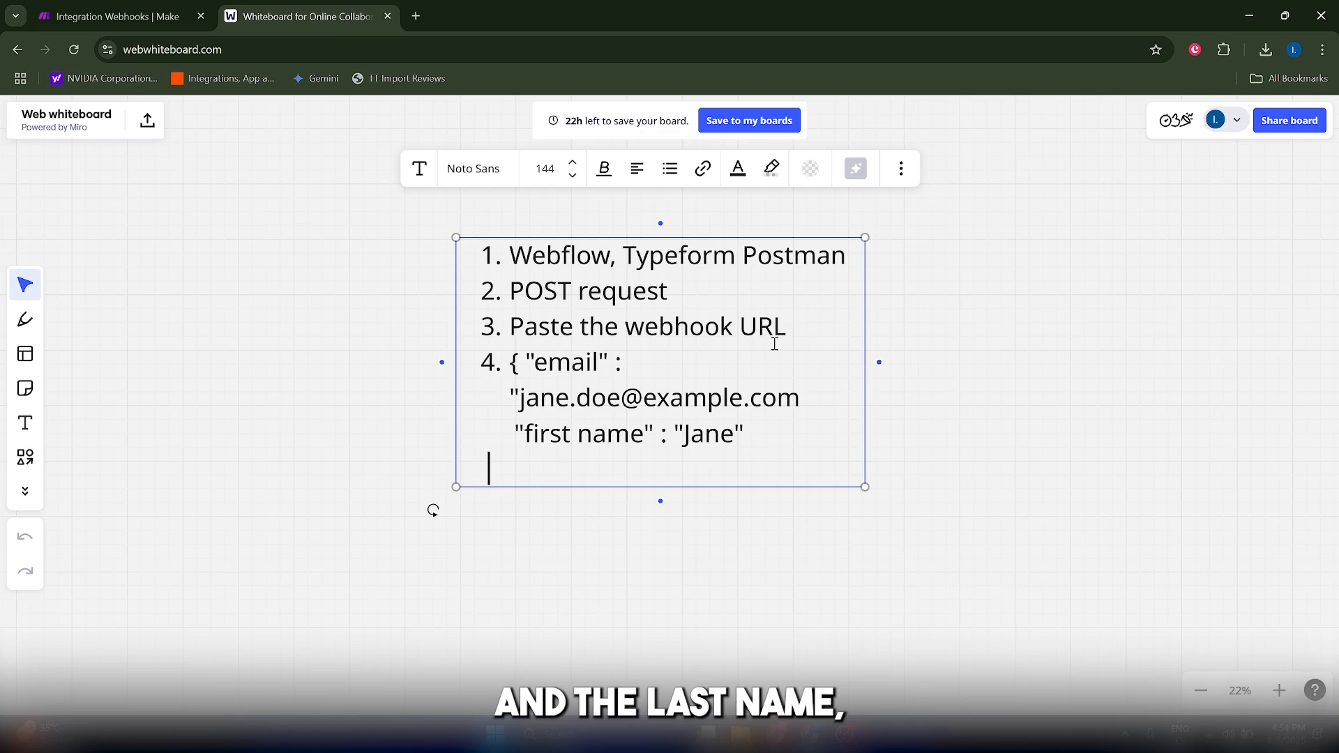
- Add a "last name" line with a quoted sample last name and close the JSON sample with a brace
{"action": "type", "text": "\"last name"}
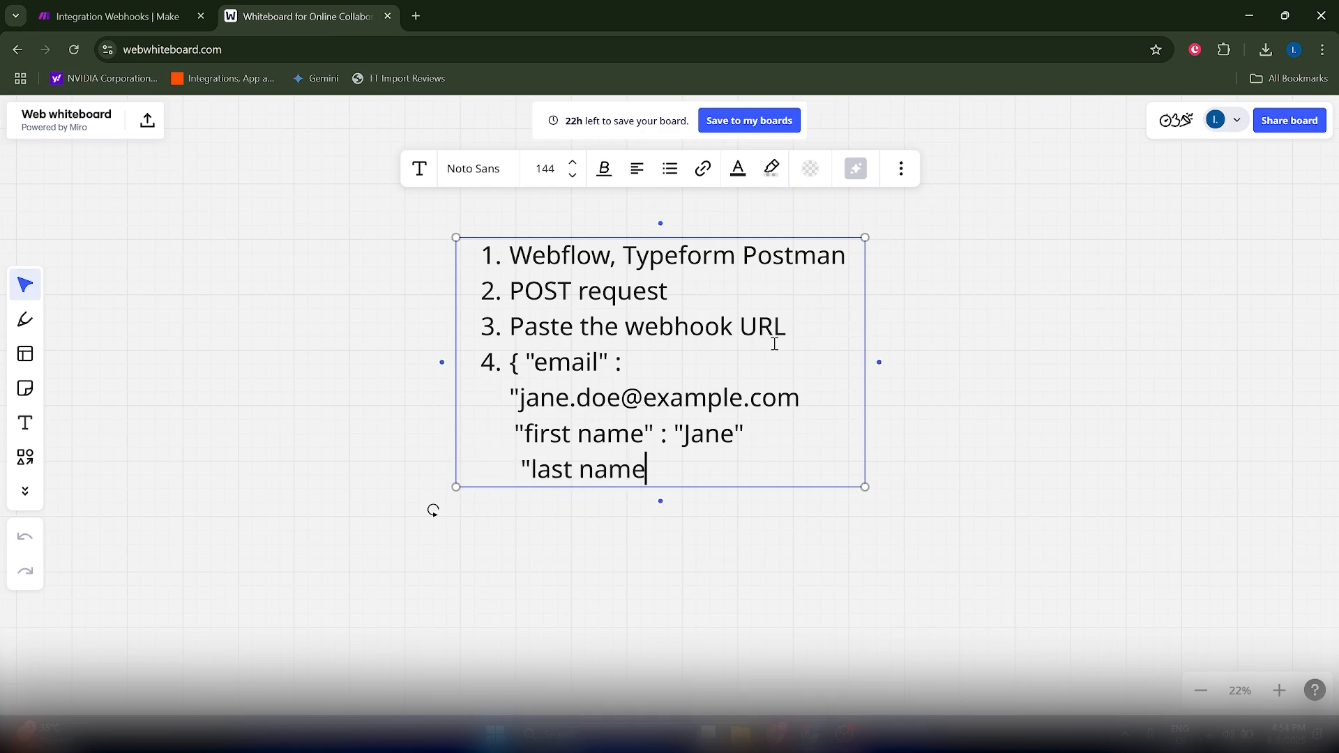
{"action": "type", "text": "\" : \"Doe"}
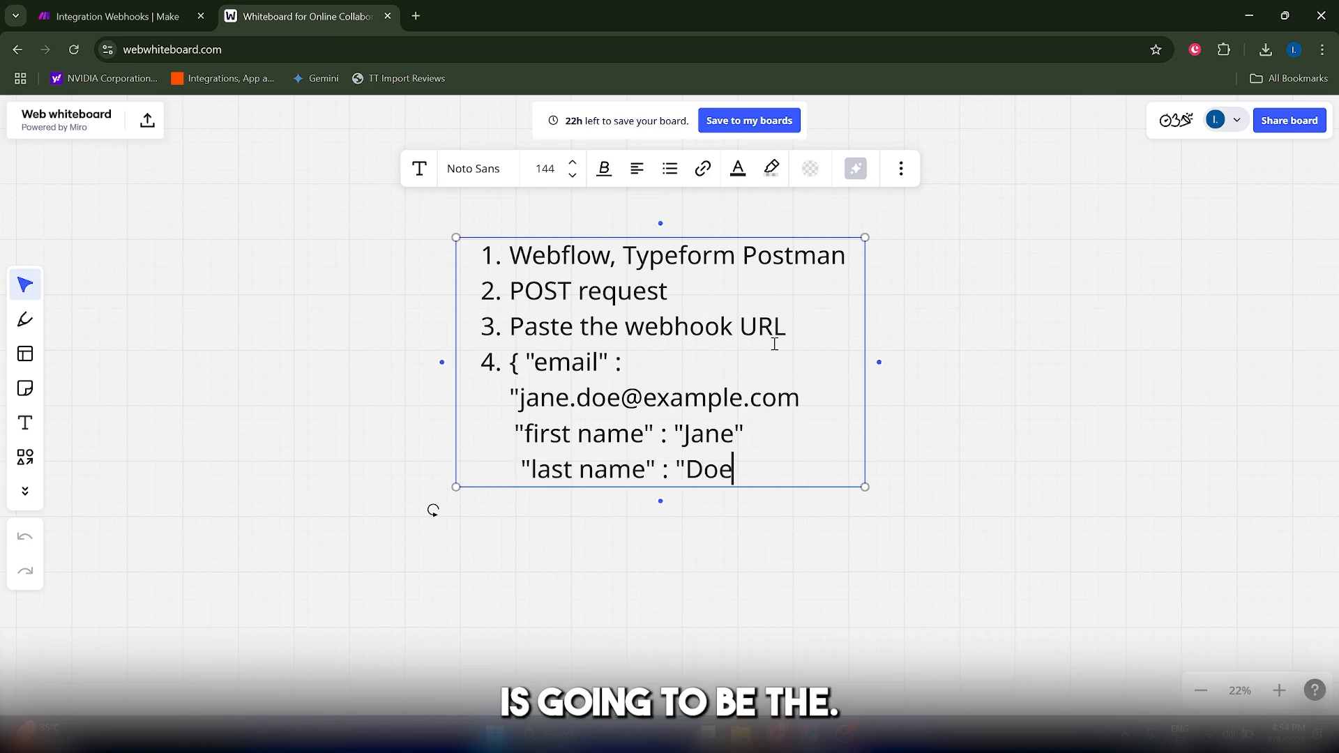
{"action": "type", "text": "\""}
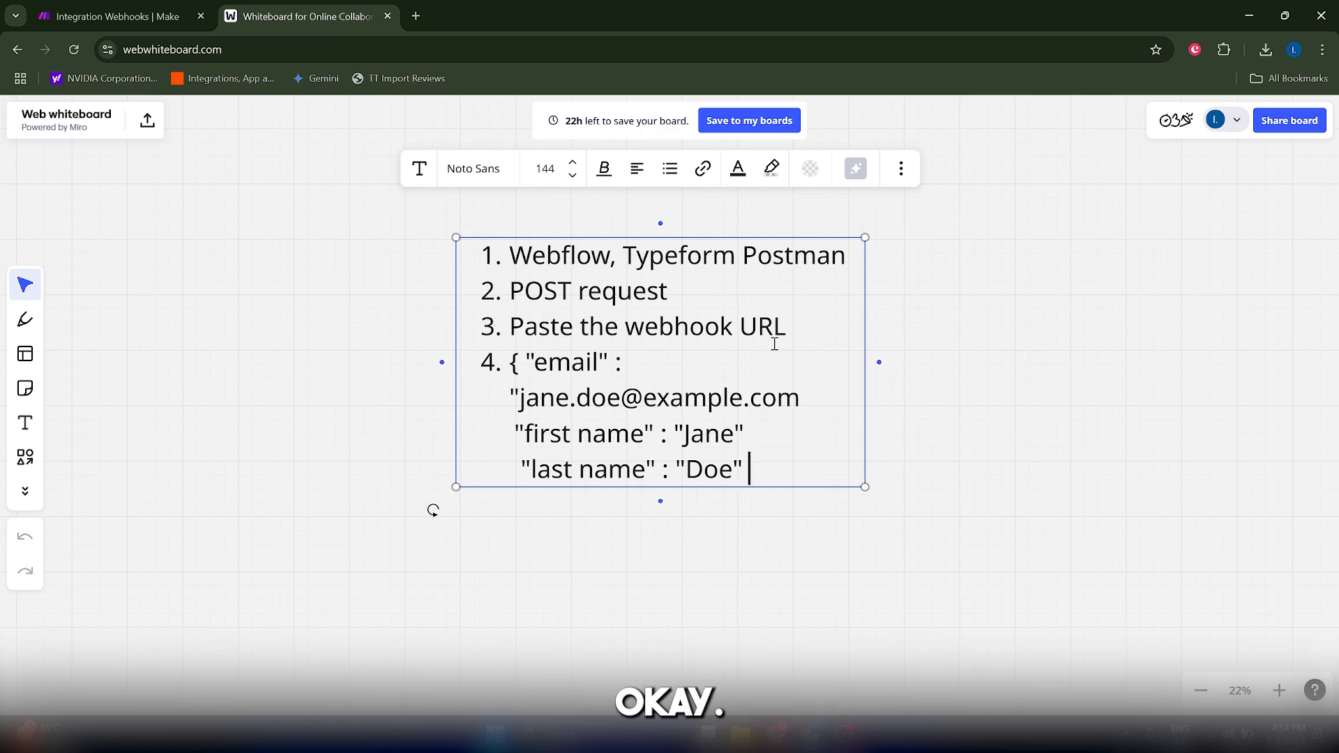
{"action": "type", "text": " }"}
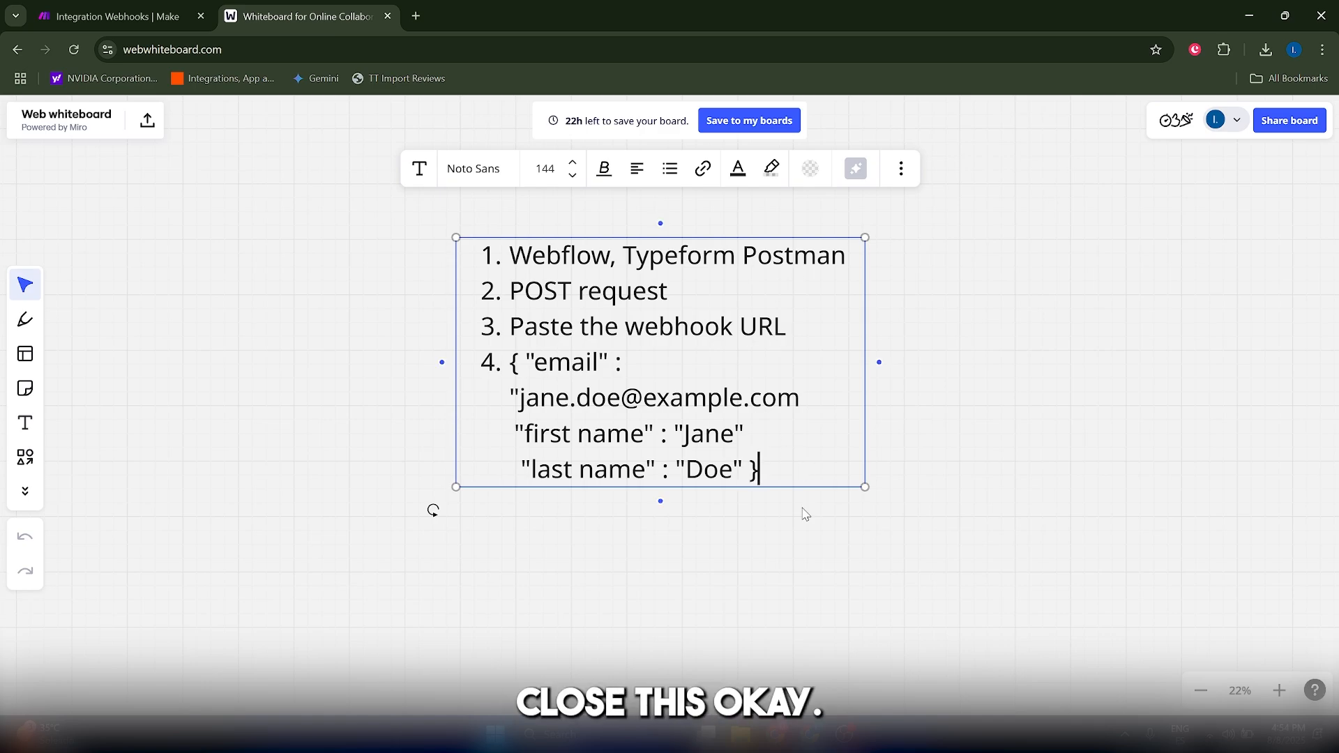
- Review the JSON sample and the webhook URL item on the whiteboard, checking the webhook's data-listening settings in the Make scenario
{"action": "left_click_drag", "start_coordinate": [760, 469], "coordinate": [489, 363]}
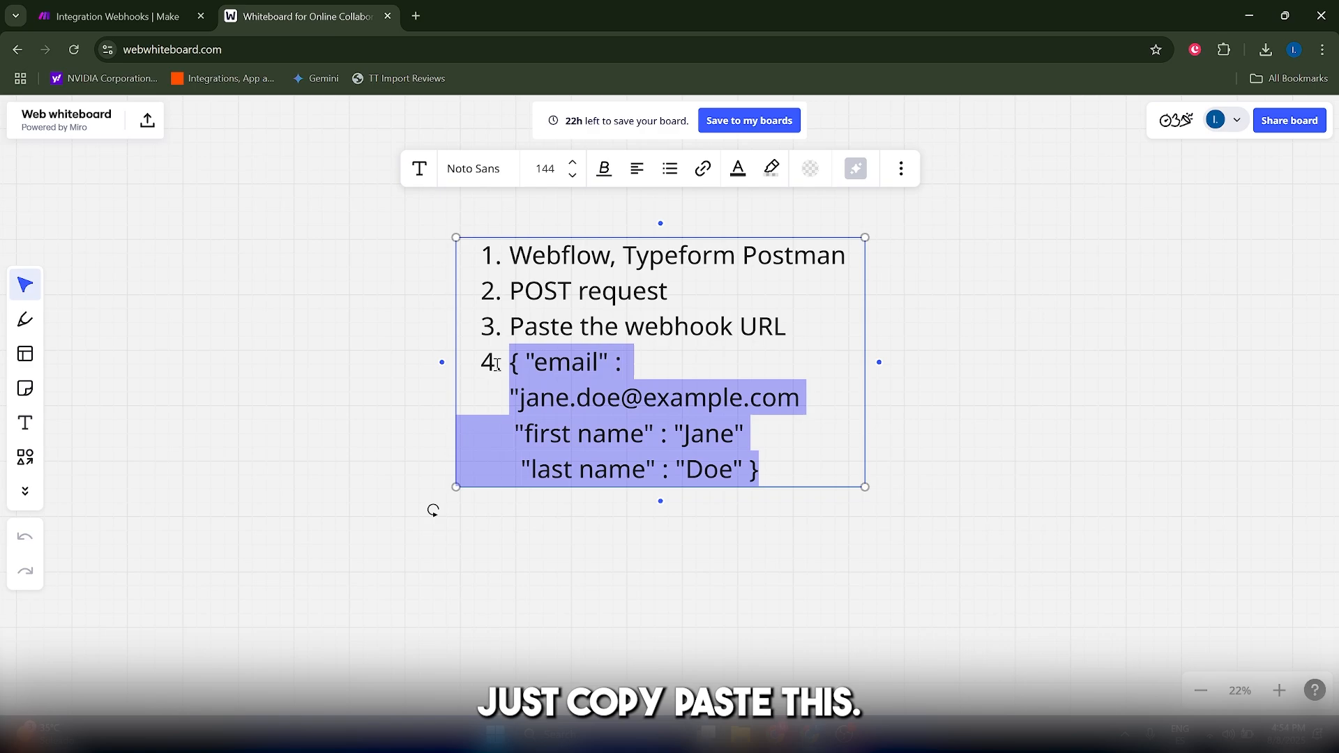
{"action": "left_click", "coordinate": [601, 357]}
{"action": "double_click", "coordinate": [687, 328]}
{"action": "left_click", "coordinate": [623, 328]}
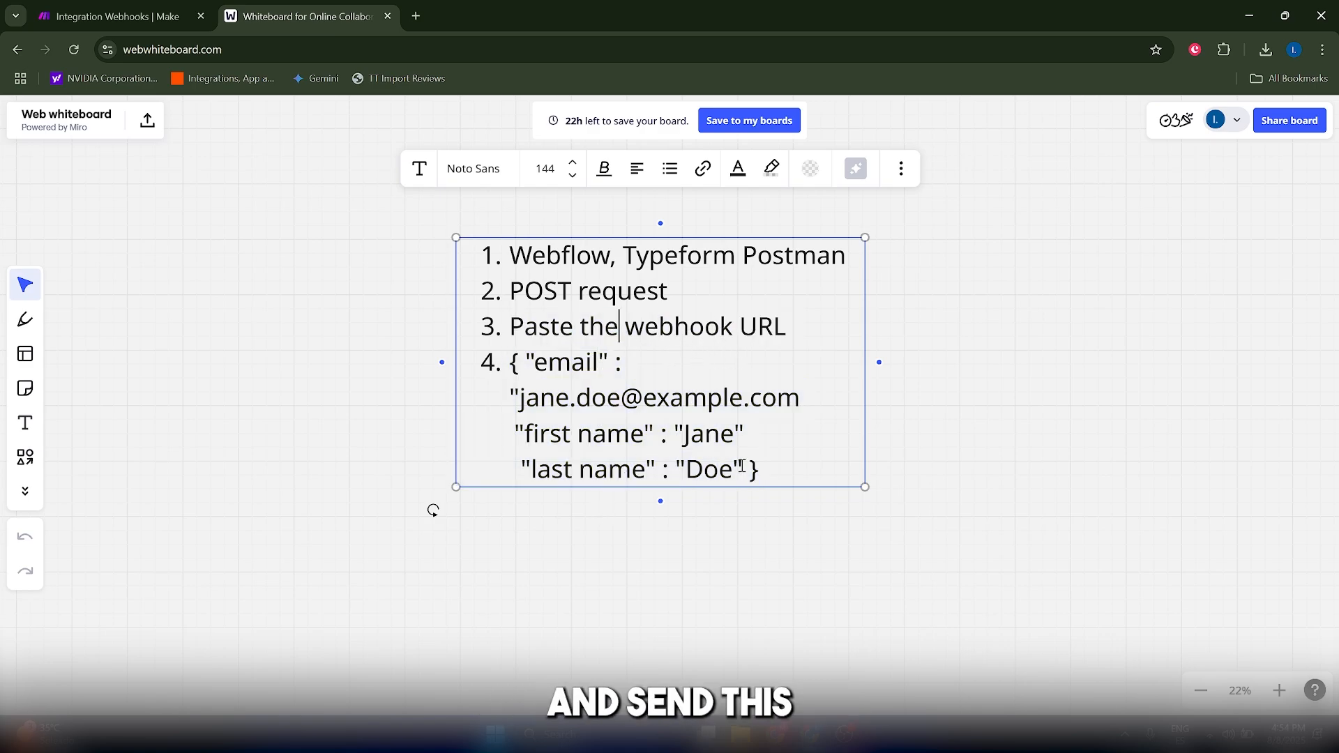
{"action": "left_click_drag", "start_coordinate": [762, 471], "coordinate": [496, 353]}
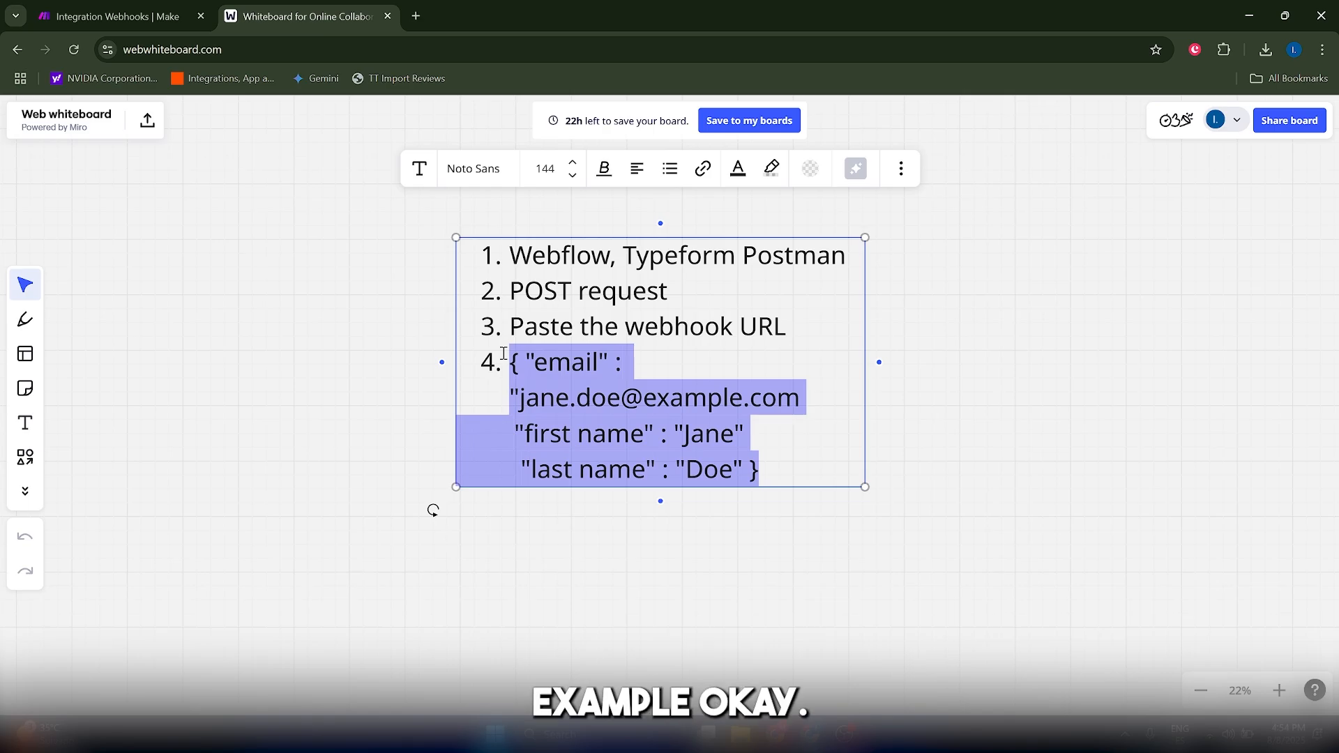
{"action": "left_click", "coordinate": [115, 15]}
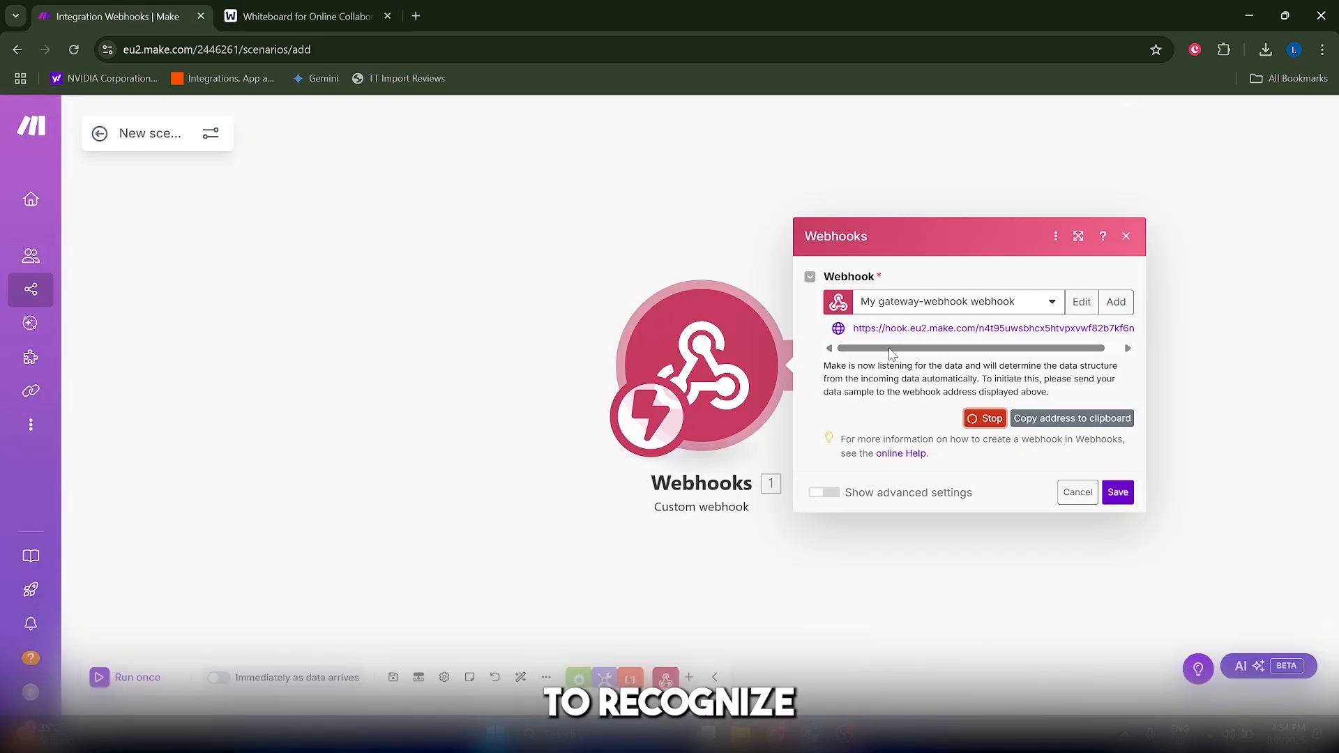
{"action": "left_click", "coordinate": [307, 16]}
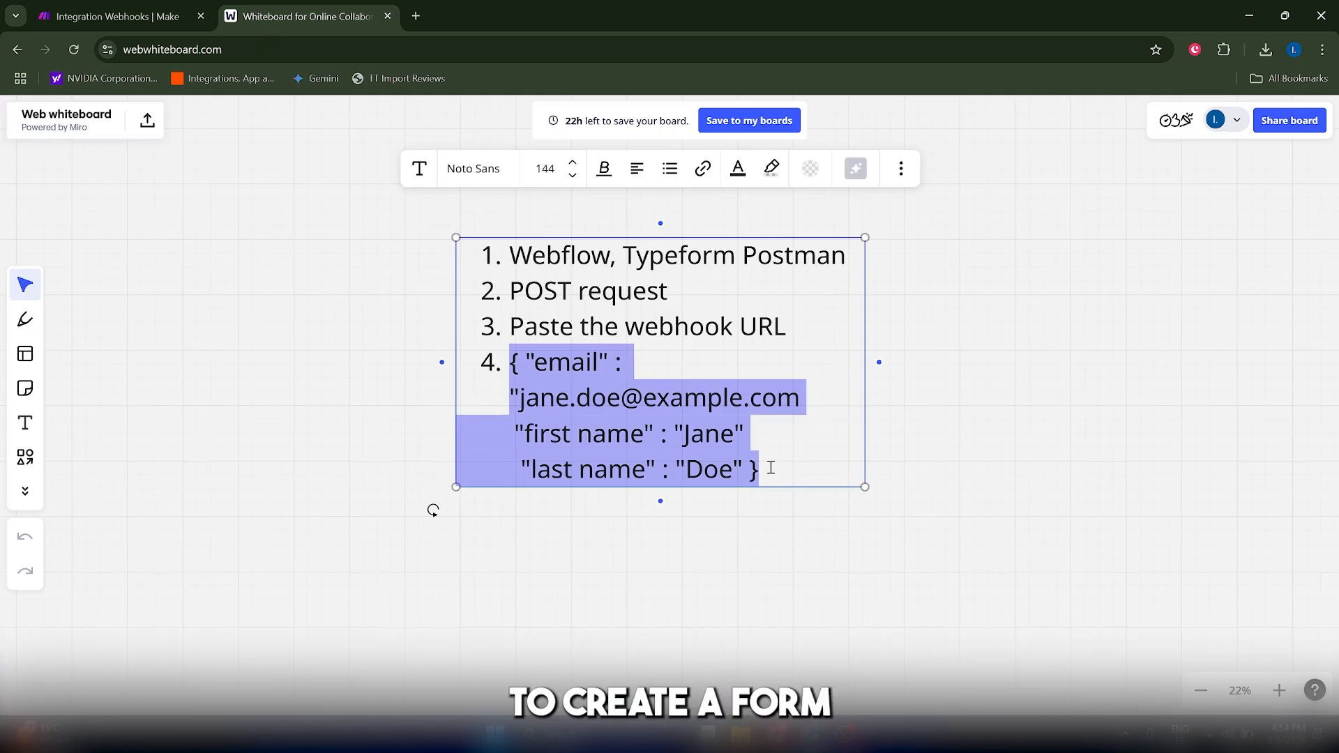
{"action": "left_click_drag", "start_coordinate": [766, 467], "coordinate": [522, 357]}
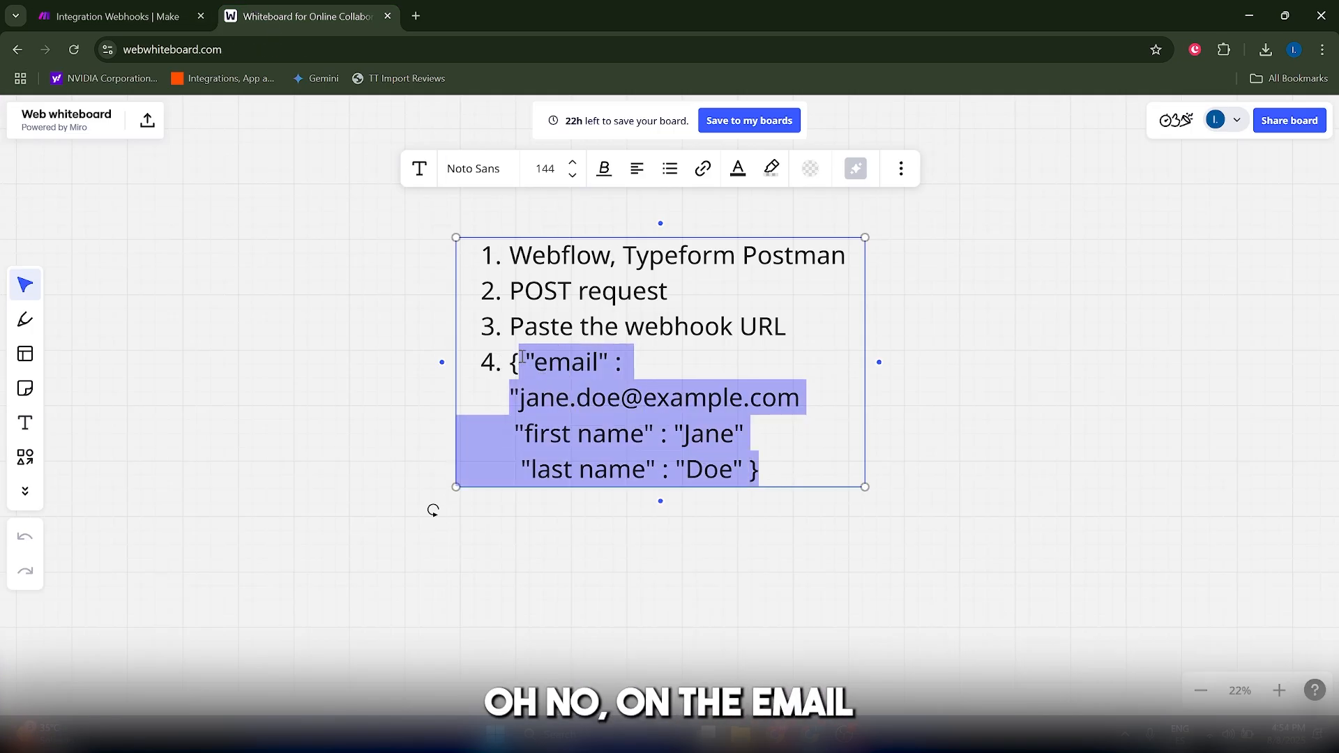
- Close the whiteboard and save the Webhooks module in the Make scenario
{"action": "left_click", "coordinate": [386, 15]}
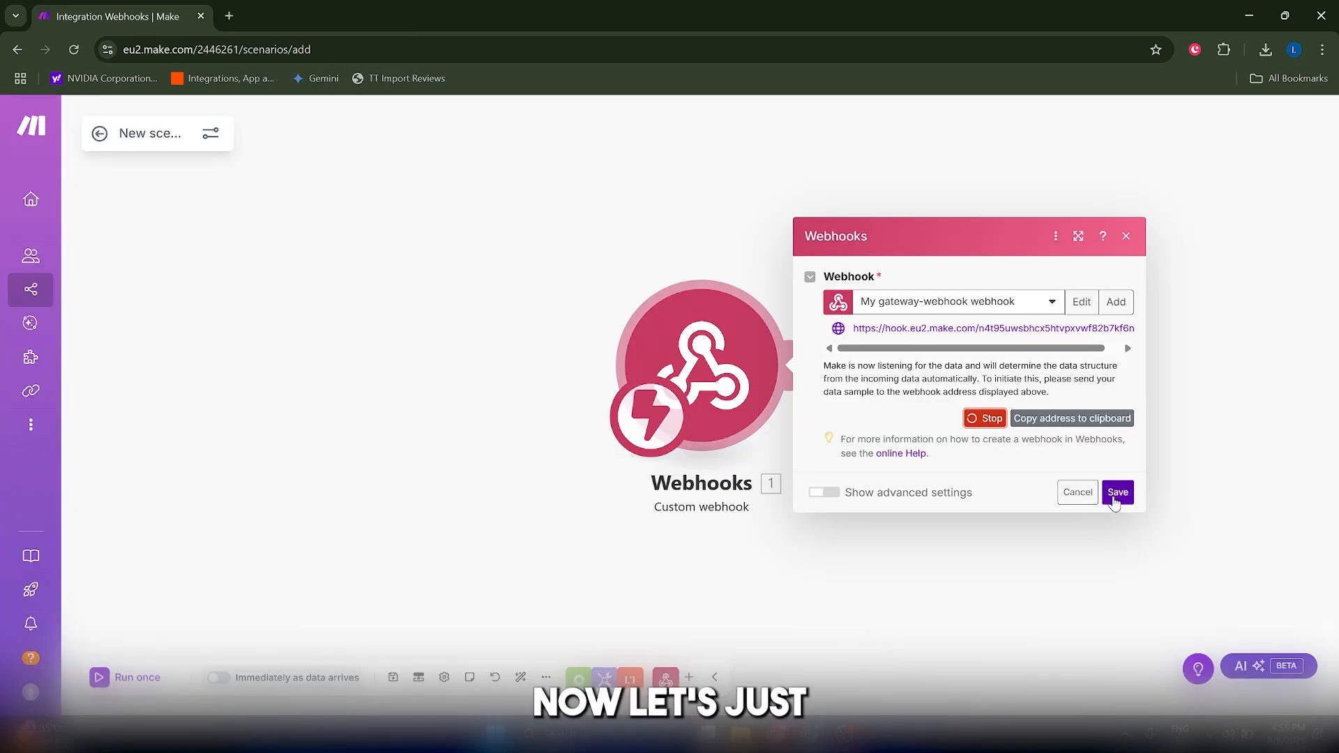
{"action": "left_click", "coordinate": [1115, 492]}
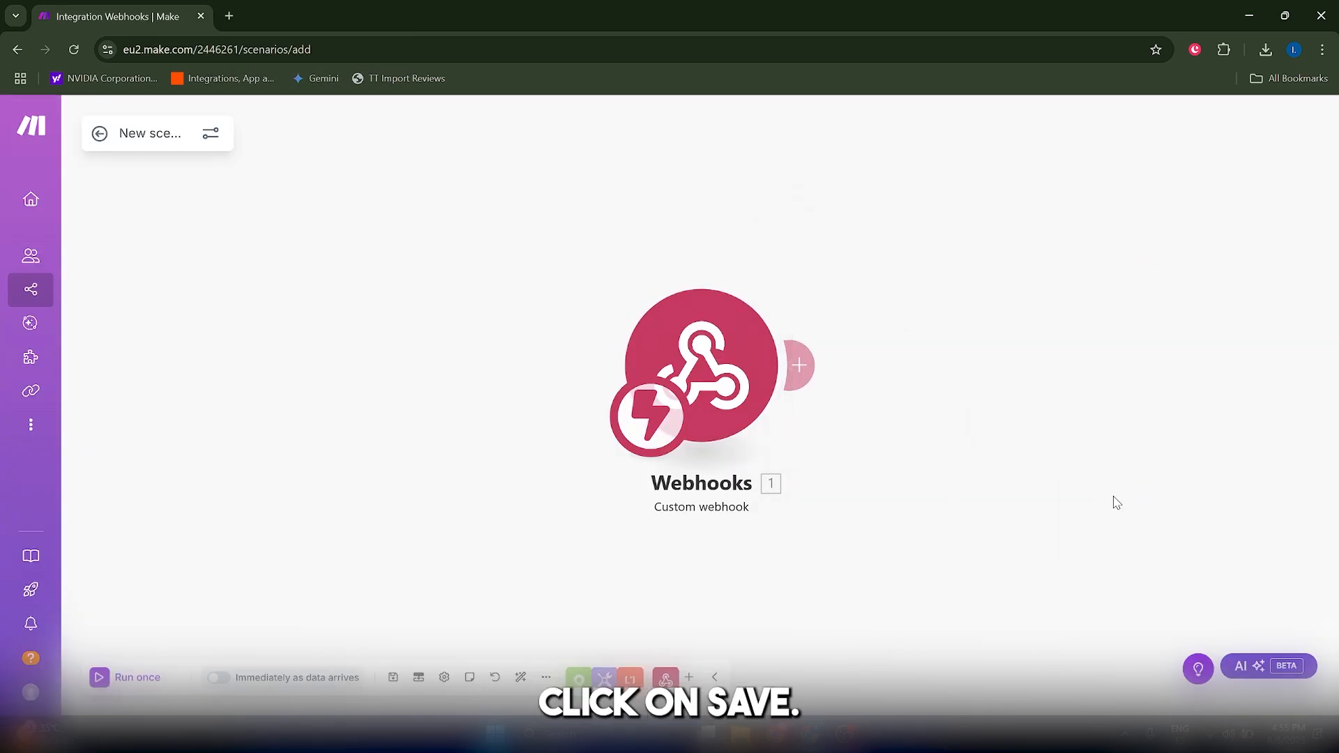
- Add a HubSpot CRM "Create or Update a Contact" module after the Webhooks module
{"action": "left_click", "coordinate": [800, 365]}
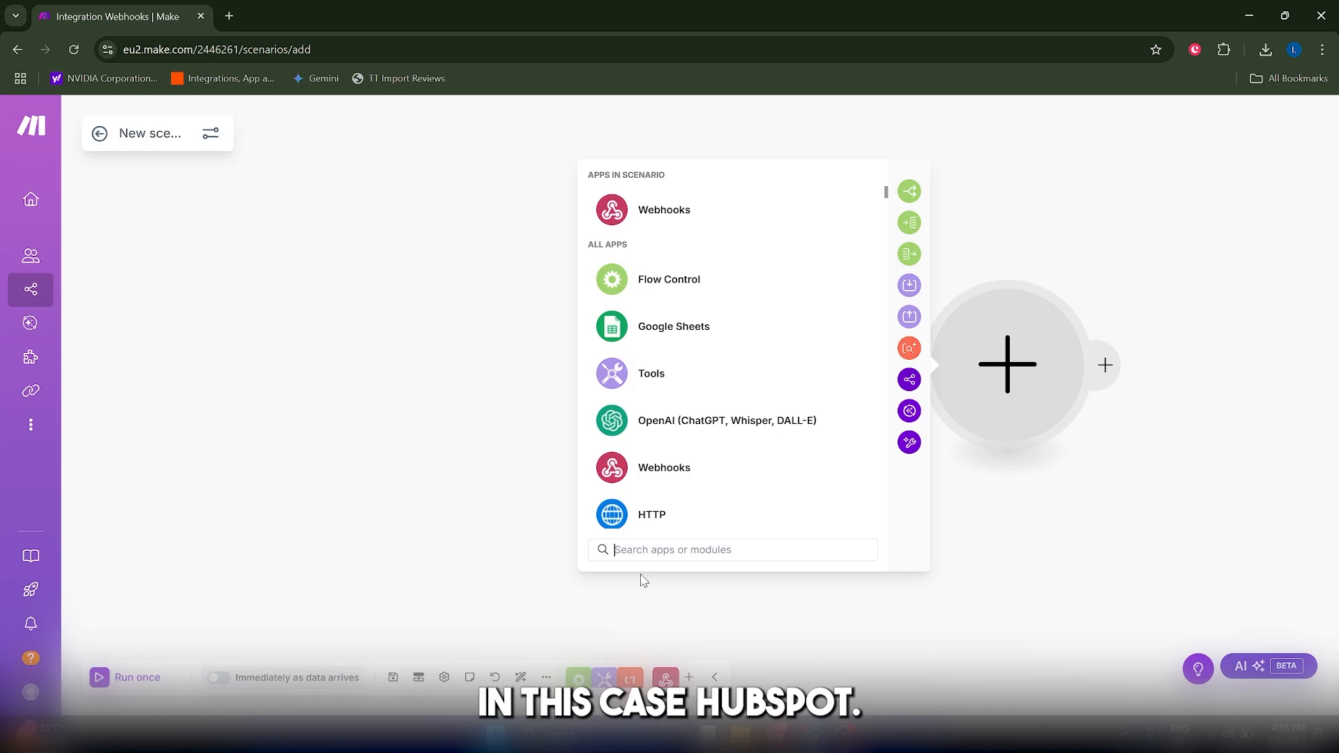
{"action": "type", "text": "hubs"}
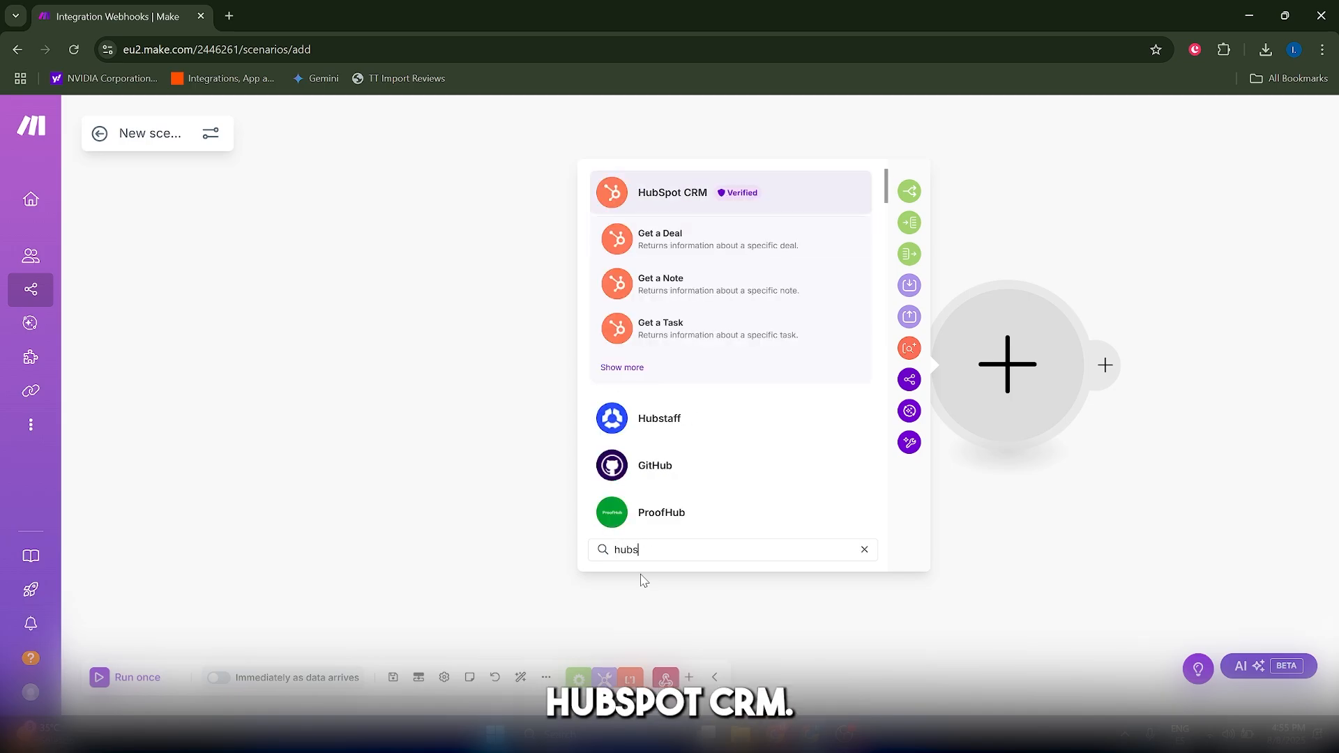
{"action": "left_click", "coordinate": [627, 186]}
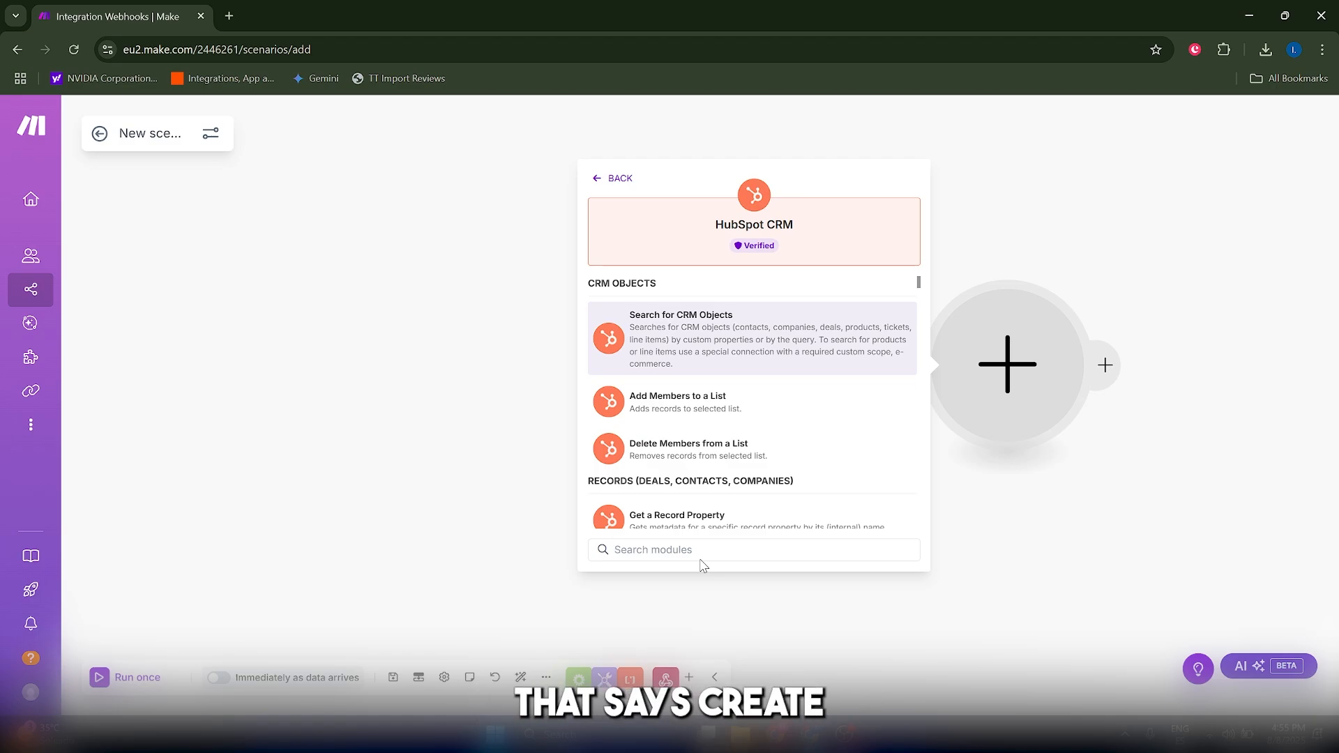
{"action": "type", "text": "crearte"}
{"action": "key", "text": "BackSpace"}
{"action": "key", "text": "BackSpace"}
{"action": "key", "text": "BackSpace"}
{"action": "key", "text": "BackSpace"}
{"action": "type", "text": "te or"}
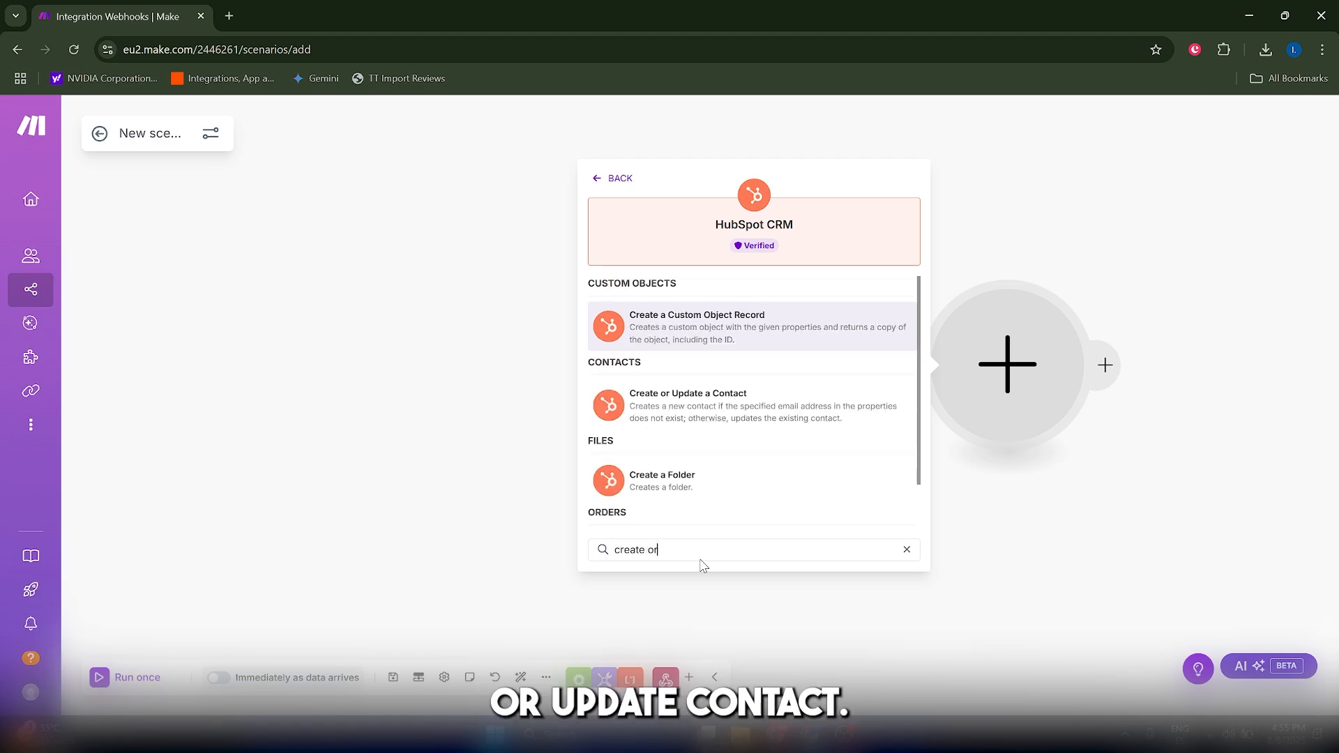
{"action": "left_click", "coordinate": [671, 418]}
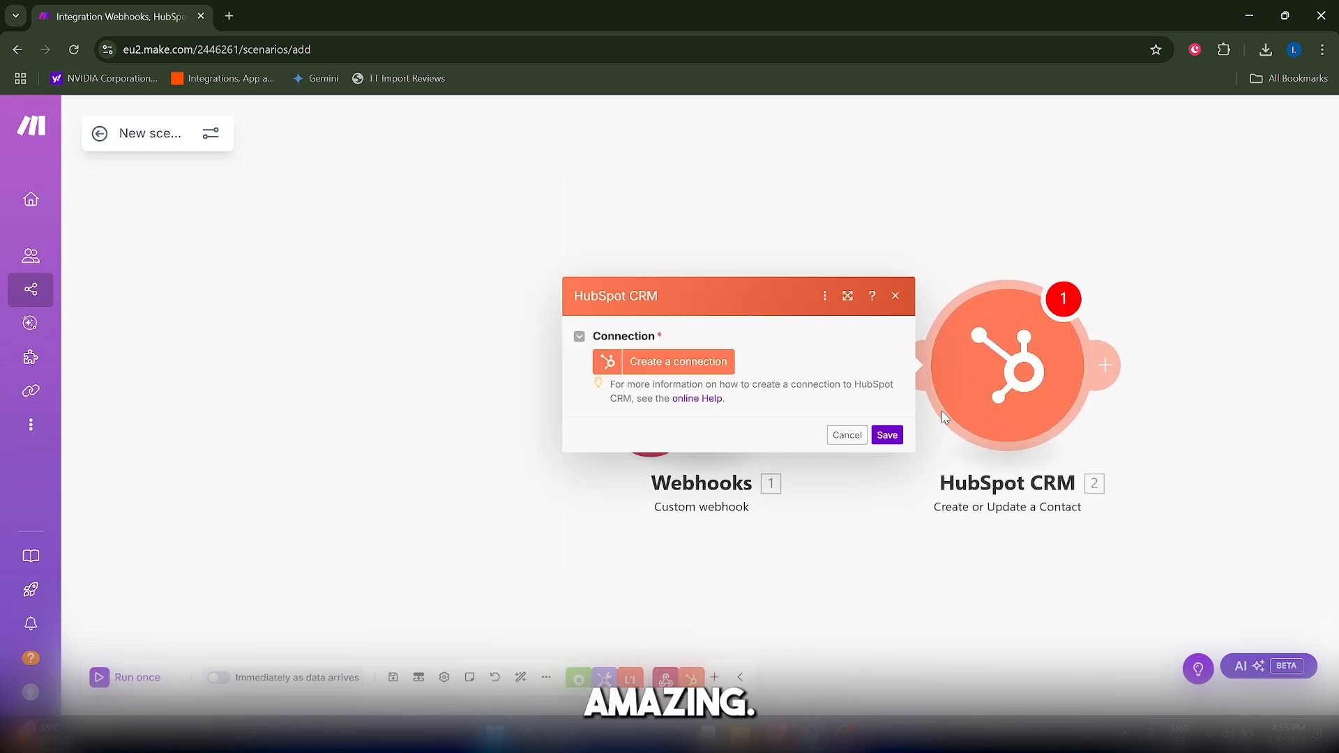
- Open the HubSpot account authorization for a new connection, and close it without signing in
{"action": "left_click", "coordinate": [665, 366]}
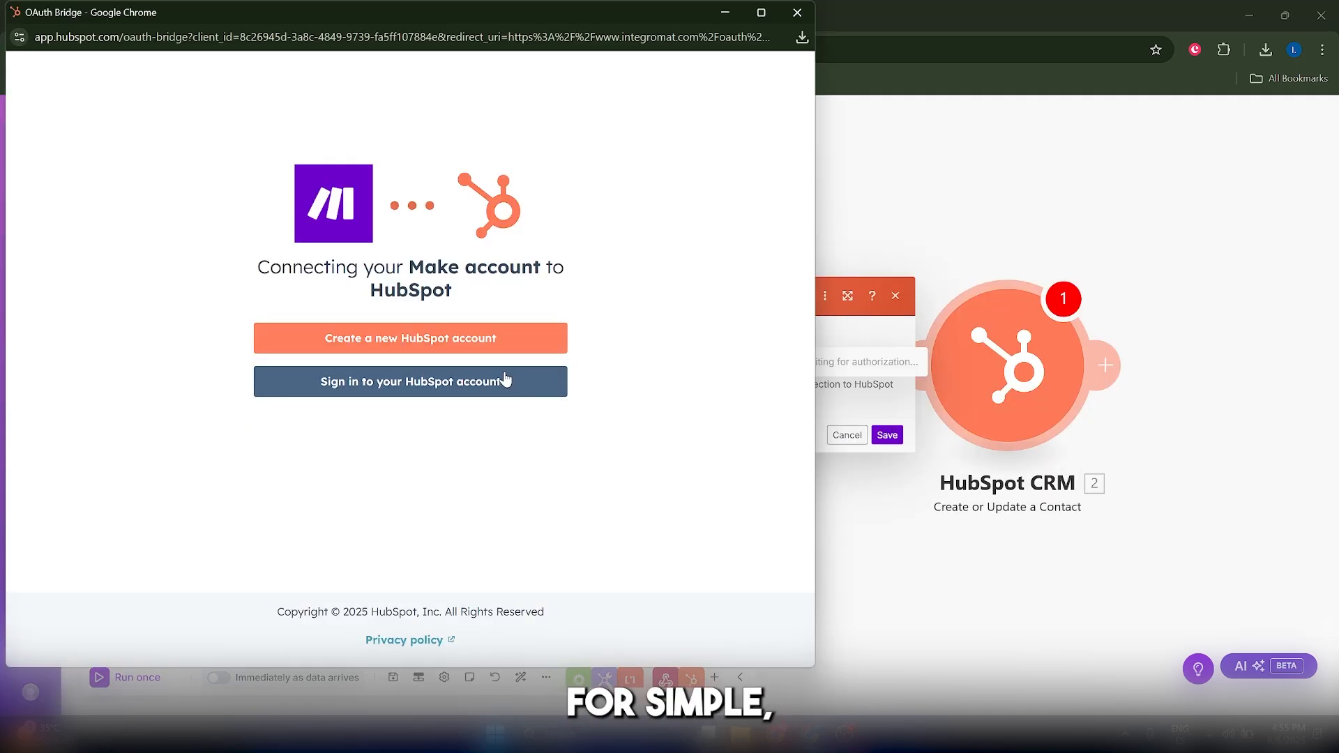
{"action": "left_click", "coordinate": [797, 12]}
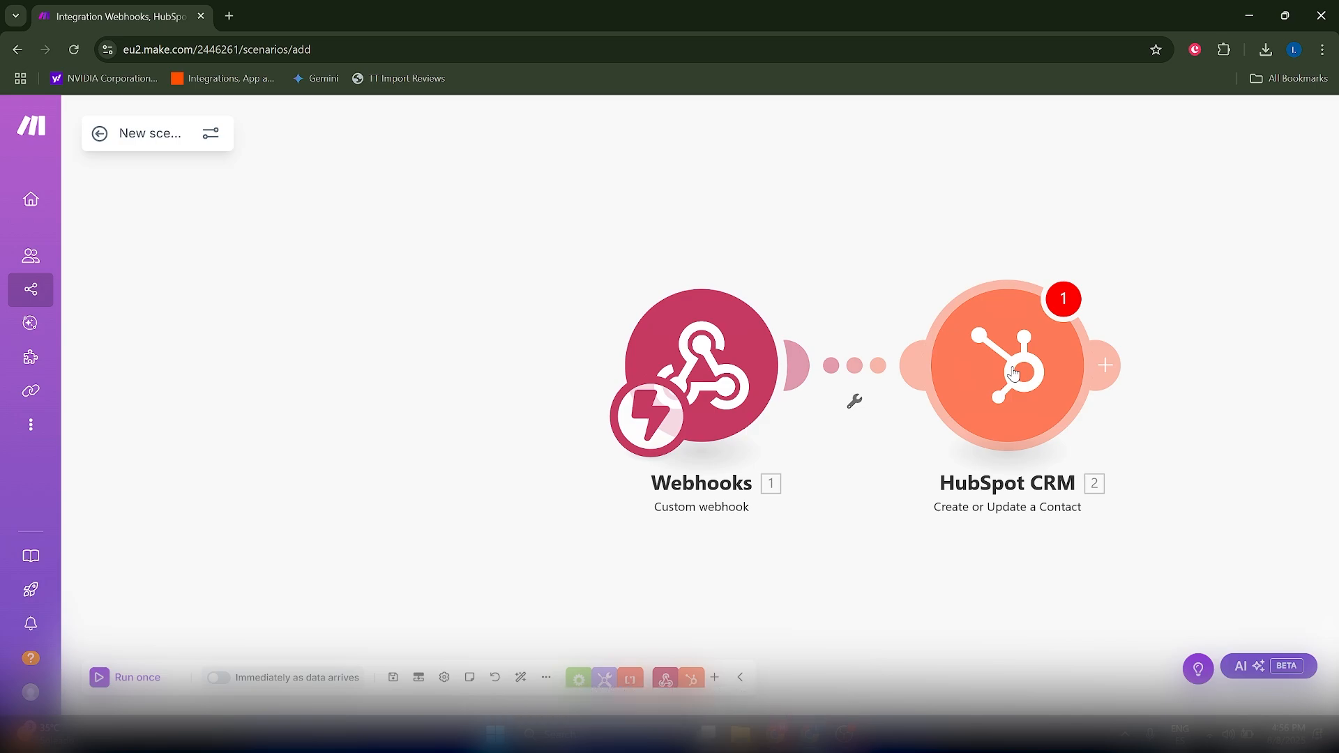
- Start another module after the "Create or Update a Contact" module, search the apps for "hub" and choose HubSpot CRM
{"action": "left_click_drag", "start_coordinate": [1013, 373], "coordinate": [966, 373]}
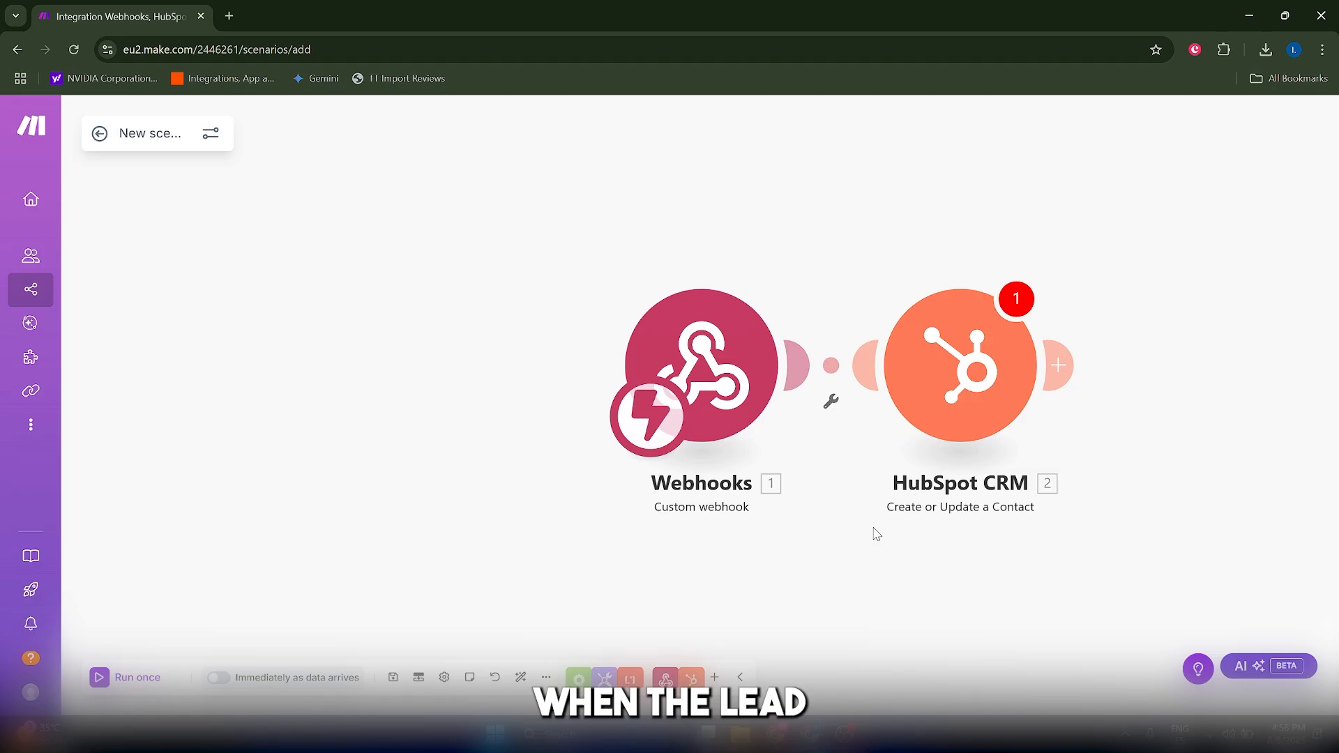
{"action": "left_click", "coordinate": [1069, 367]}
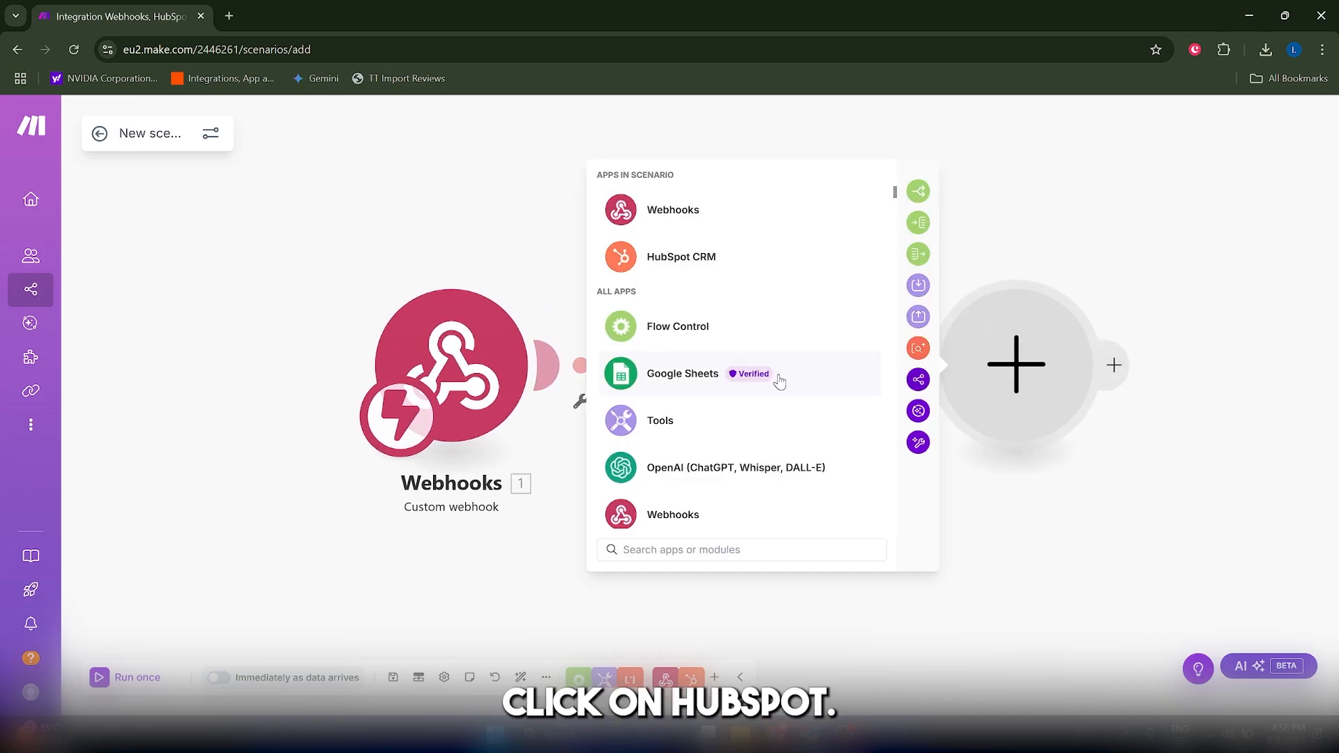
{"action": "type", "text": "h"}
{"action": "key", "text": "BackSpace"}
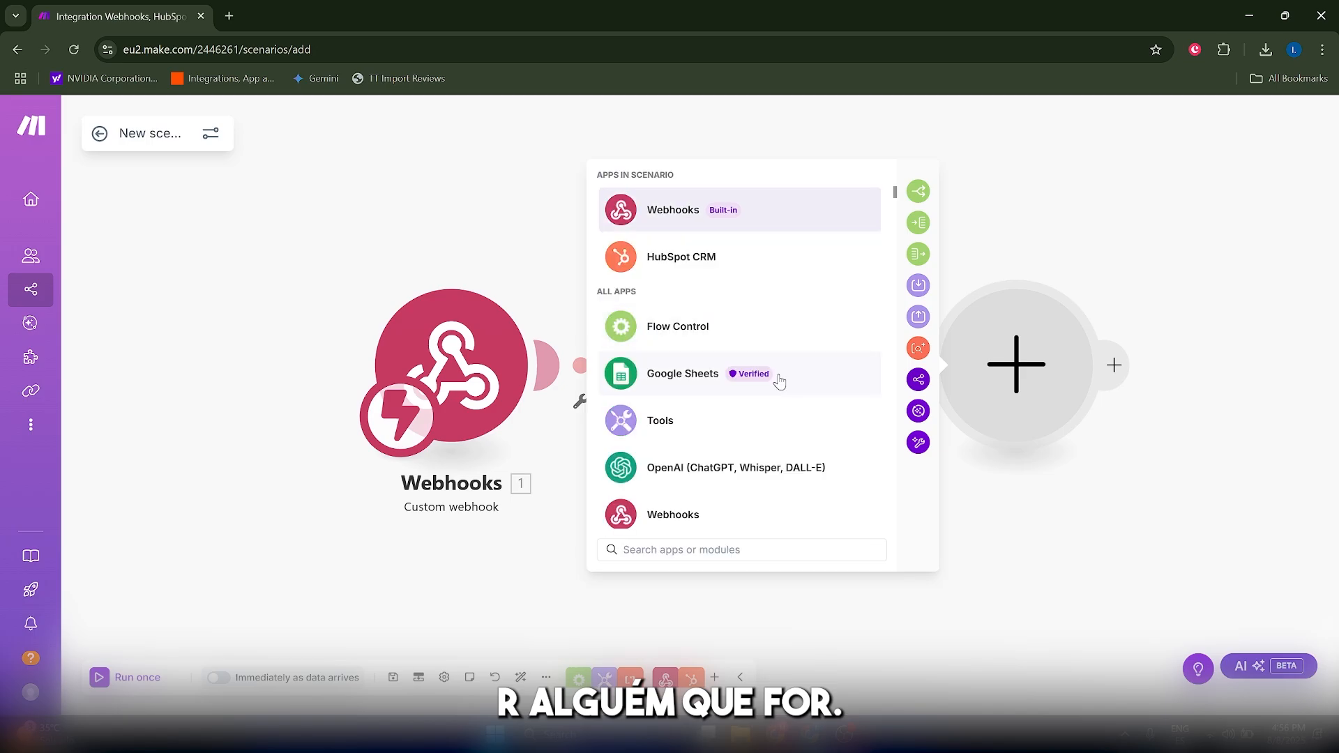
{"action": "type", "text": "b"}
{"action": "key", "text": "BackSpace"}
{"action": "type", "text": "hub"}
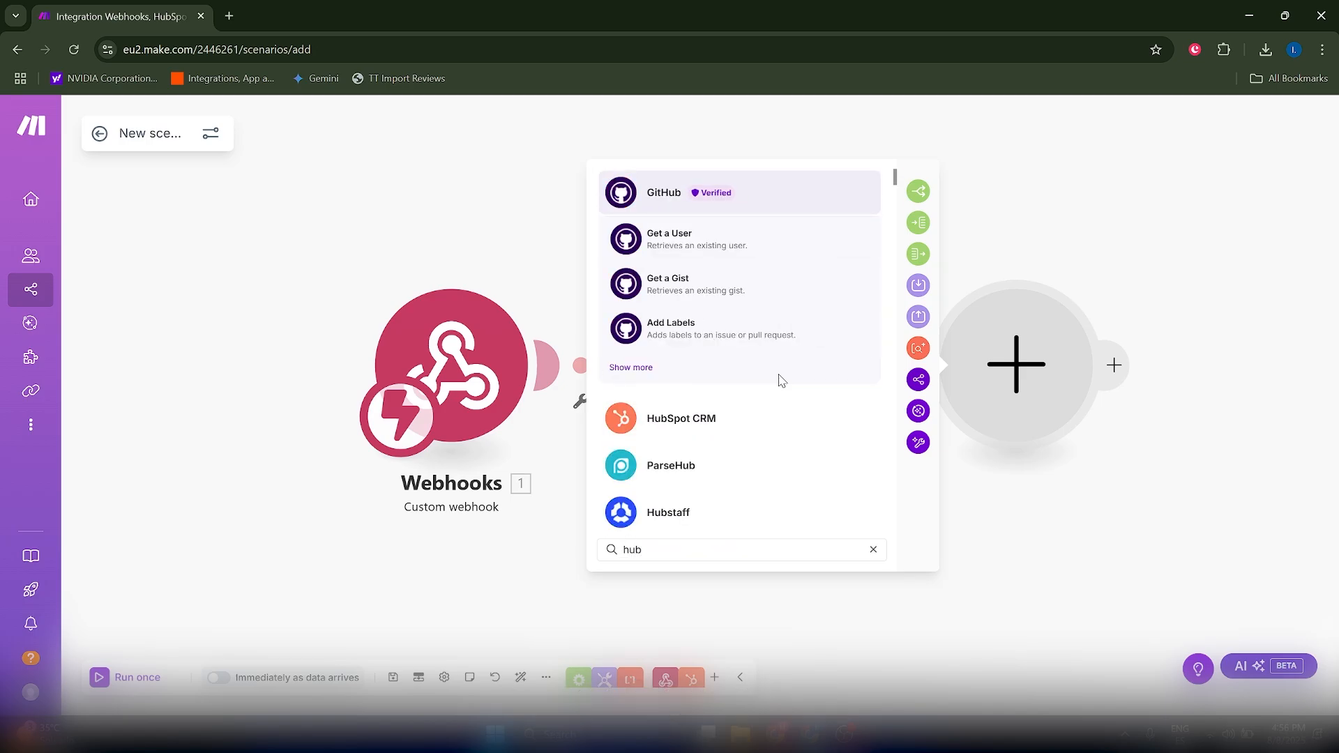
{"action": "left_click", "coordinate": [718, 413]}
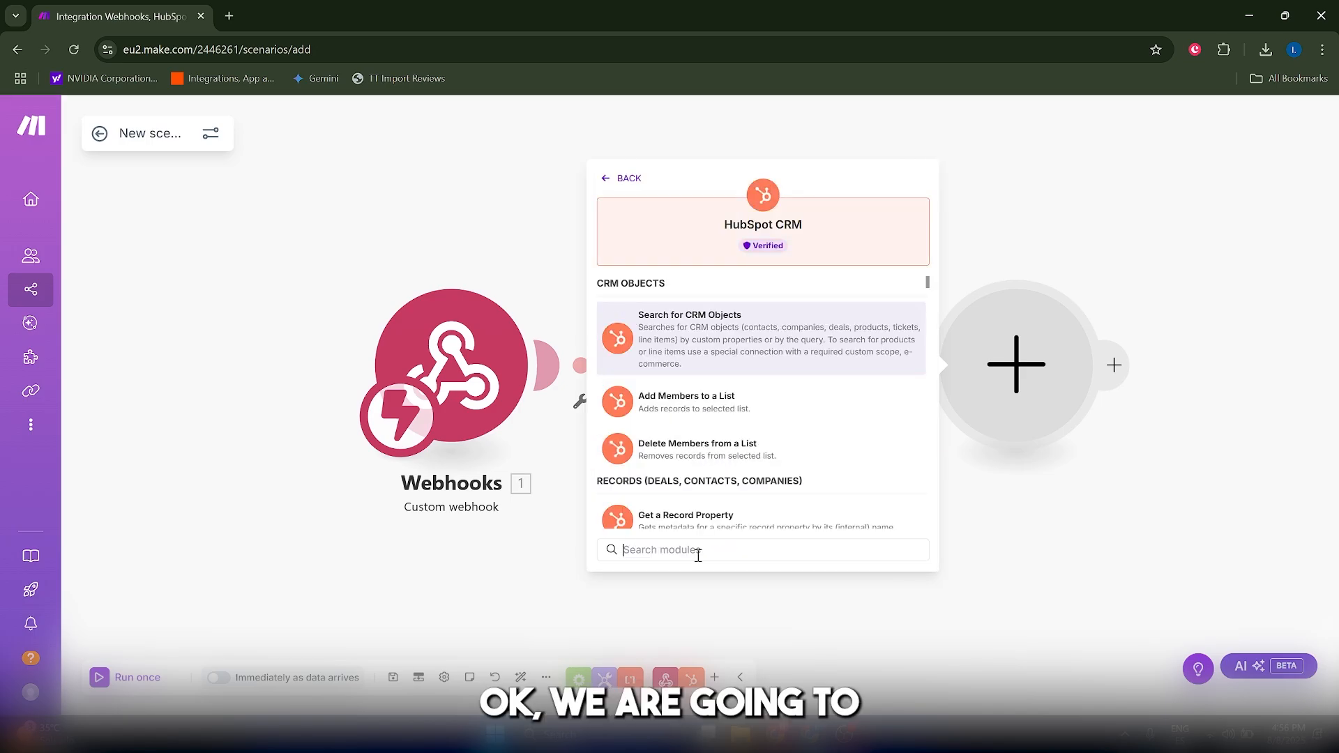
- Search the HubSpot CRM modules for "email" and add "Create an Email" as the scenario's third module
{"action": "type", "text": "send"}
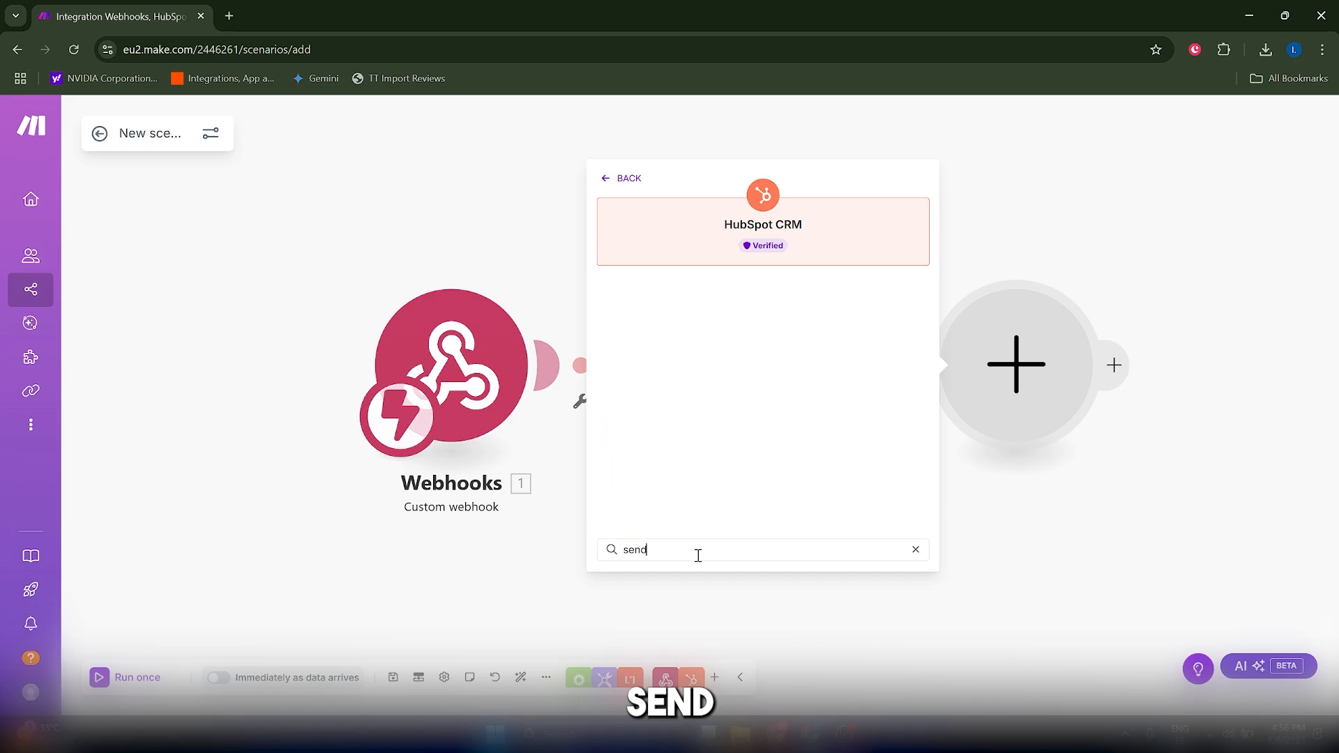
{"action": "key", "text": "BackSpace"}
{"action": "key", "text": "BackSpace"}
{"action": "key", "text": "BackSpace"}
{"action": "type", "text": "email"}
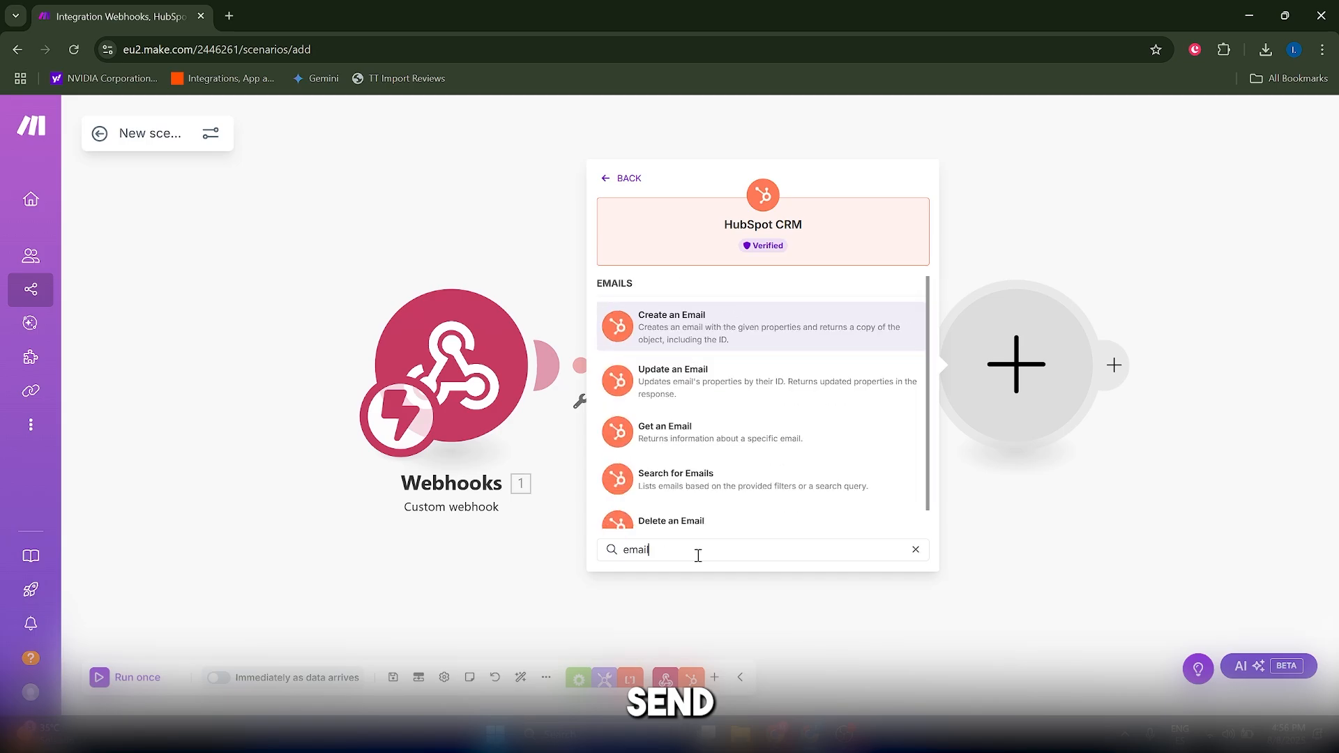
{"action": "left_click", "coordinate": [693, 321]}
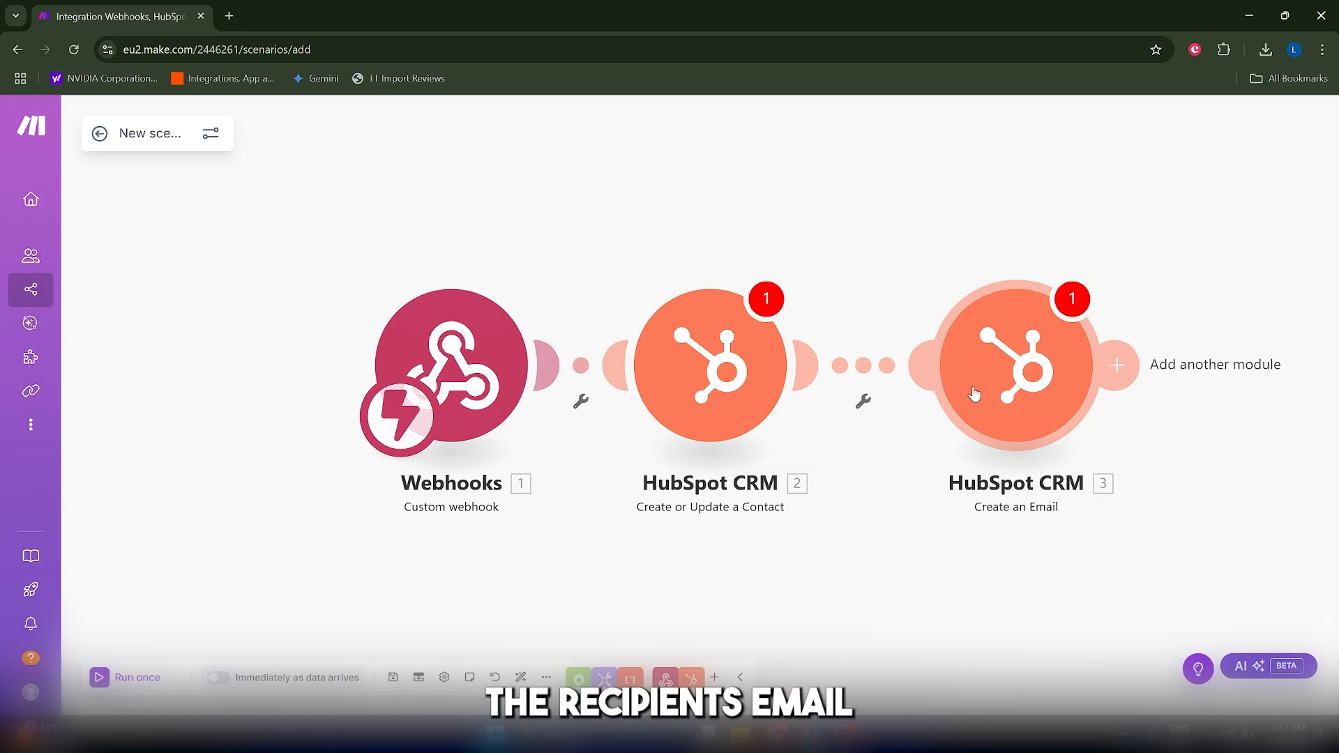
{"action": "scroll", "coordinate": [527, 482], "scroll_direction": "down", "scroll_amount": 1}
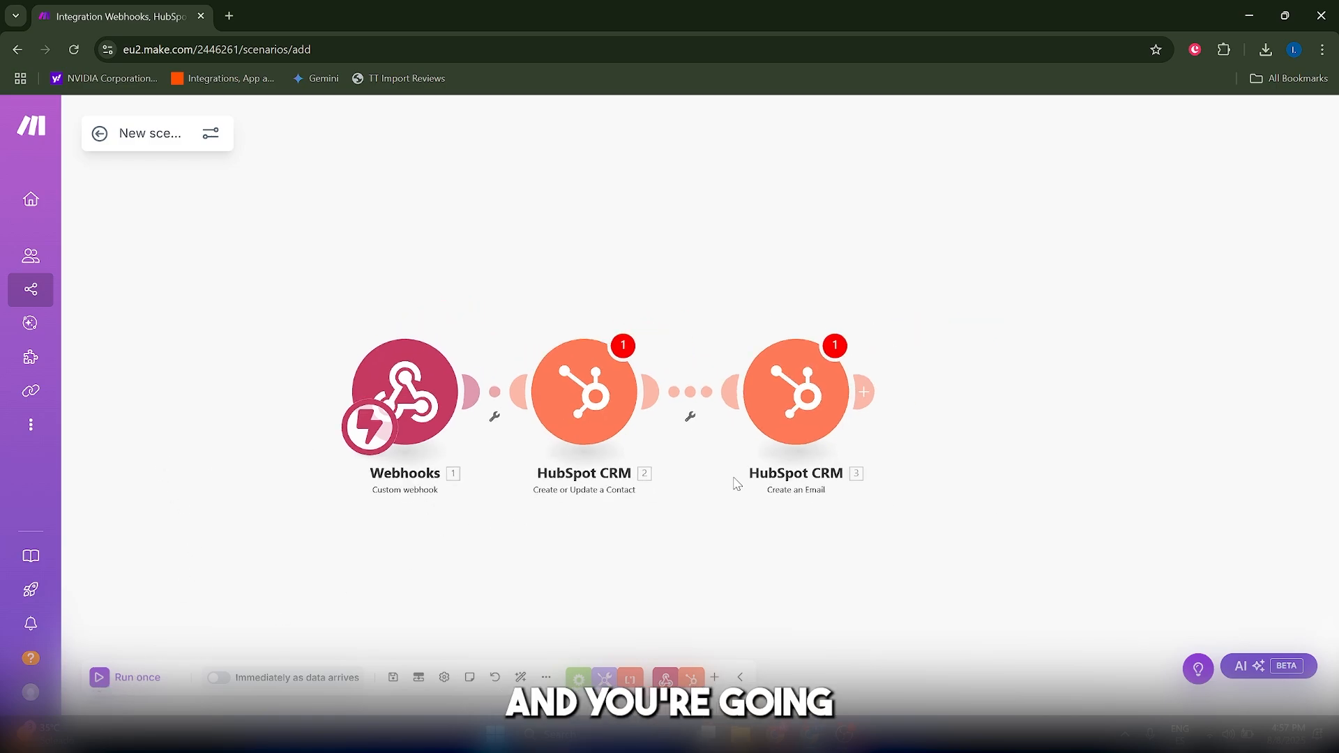
{"action": "scroll", "coordinate": [765, 482], "scroll_direction": "up", "scroll_amount": 1}
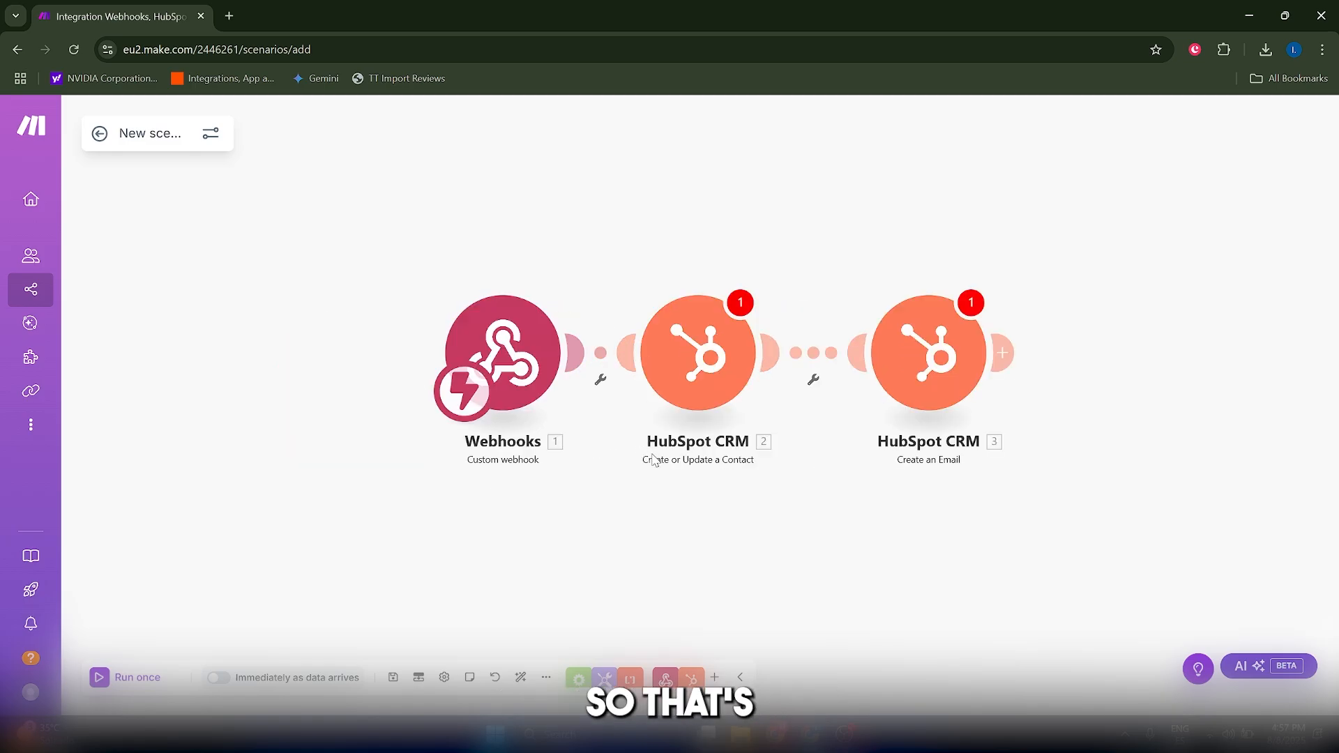
{"action": "left_click_drag", "start_coordinate": [657, 464], "coordinate": [632, 449]}
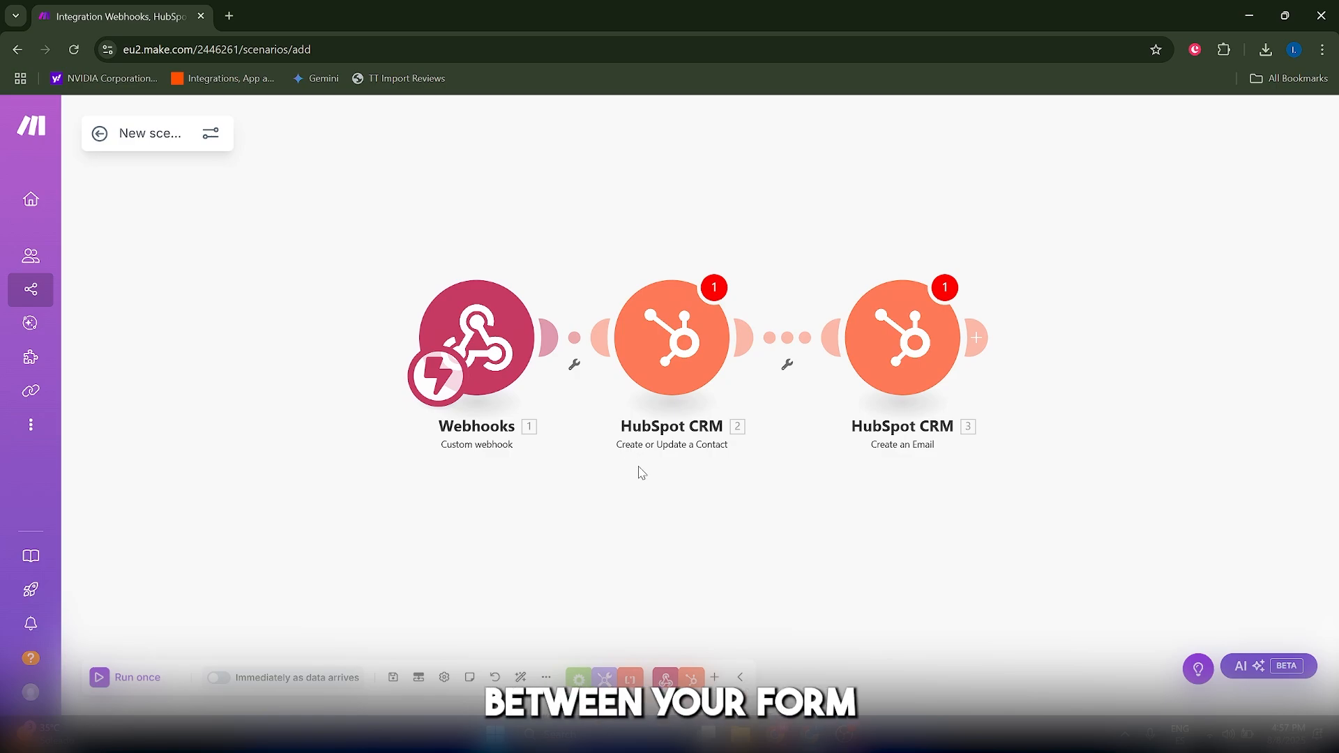
{"action": "left_click_drag", "start_coordinate": [637, 469], "coordinate": [627, 494]}
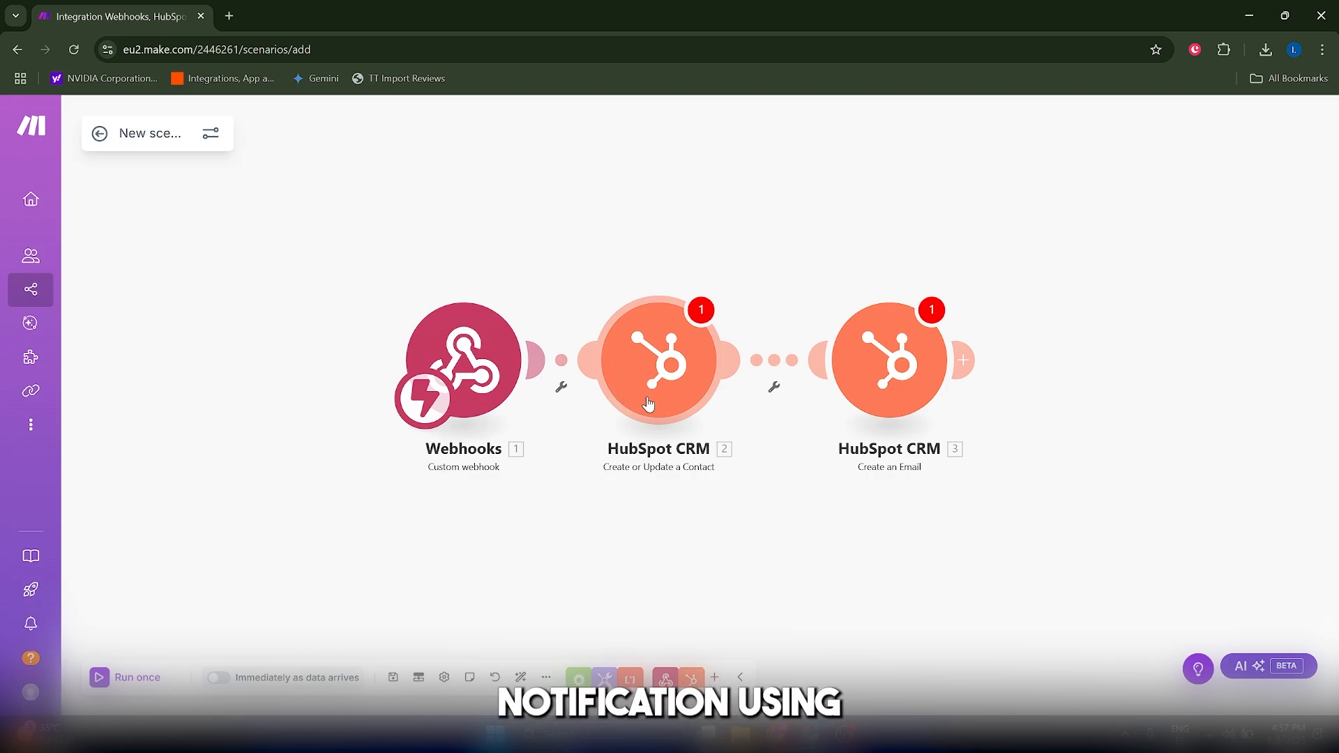
{"action": "scroll", "coordinate": [630, 427], "scroll_direction": "up", "scroll_amount": 1}
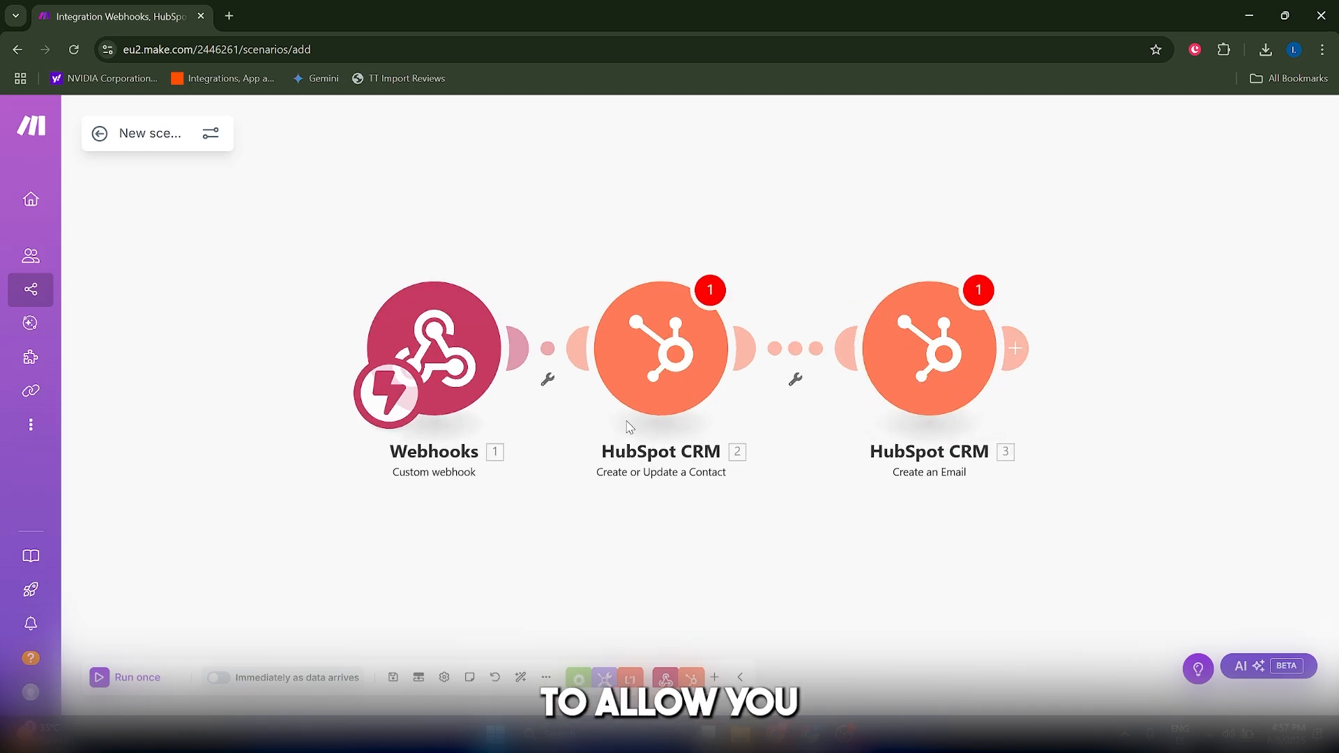
{"action": "scroll", "coordinate": [416, 324], "scroll_direction": "down", "scroll_amount": 1}
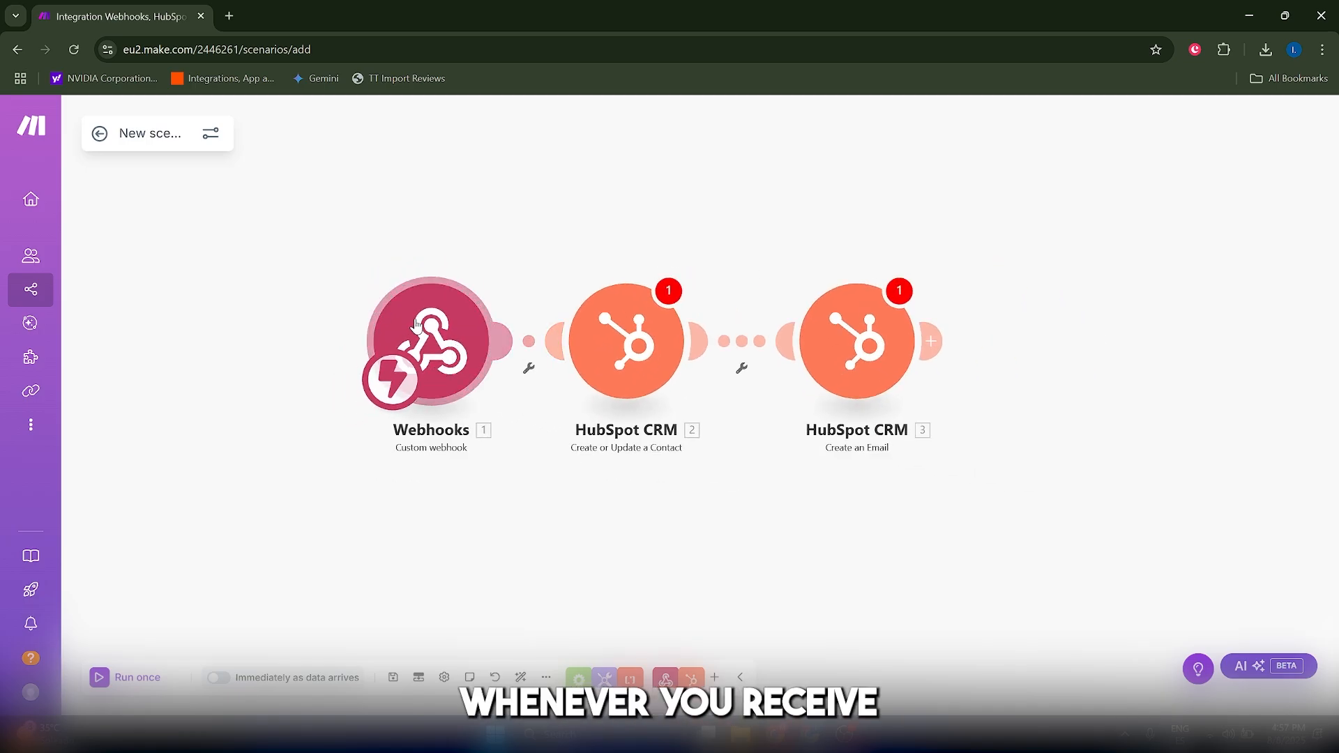
{"action": "scroll", "coordinate": [416, 324], "scroll_direction": "down", "scroll_amount": 1}
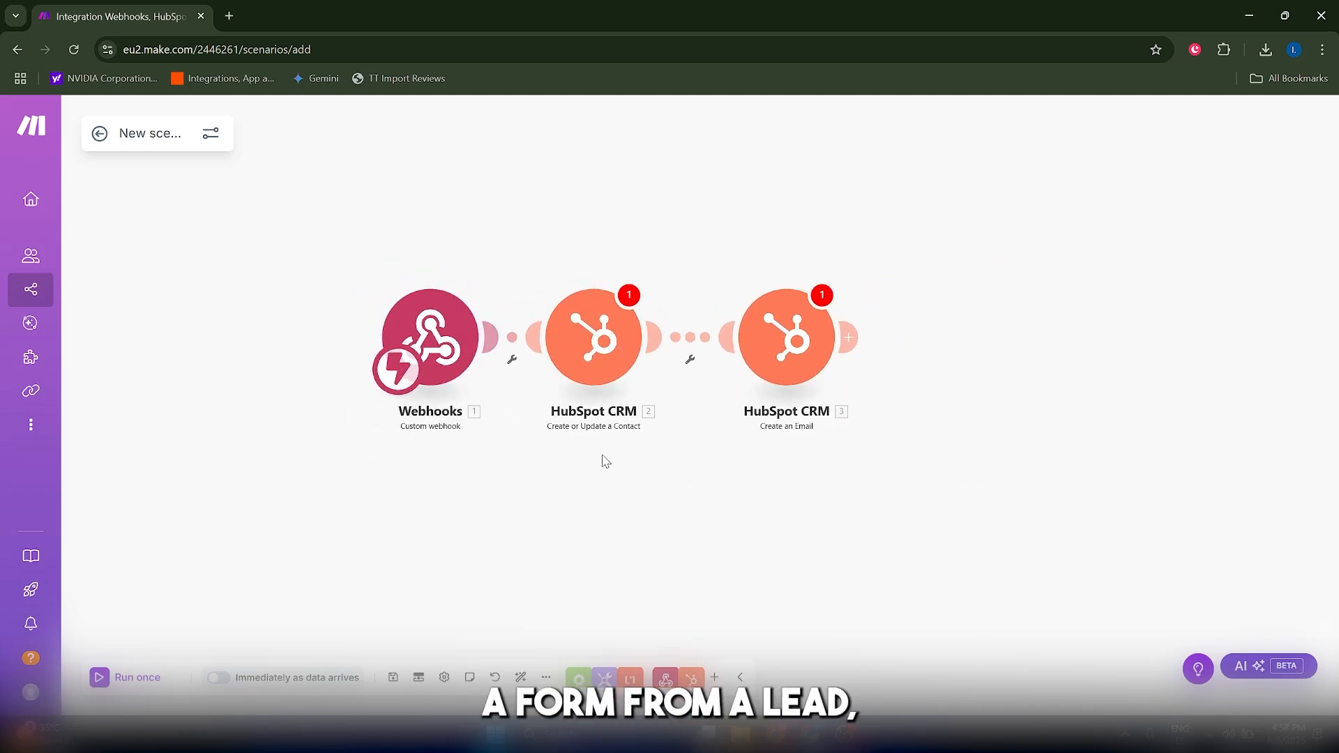